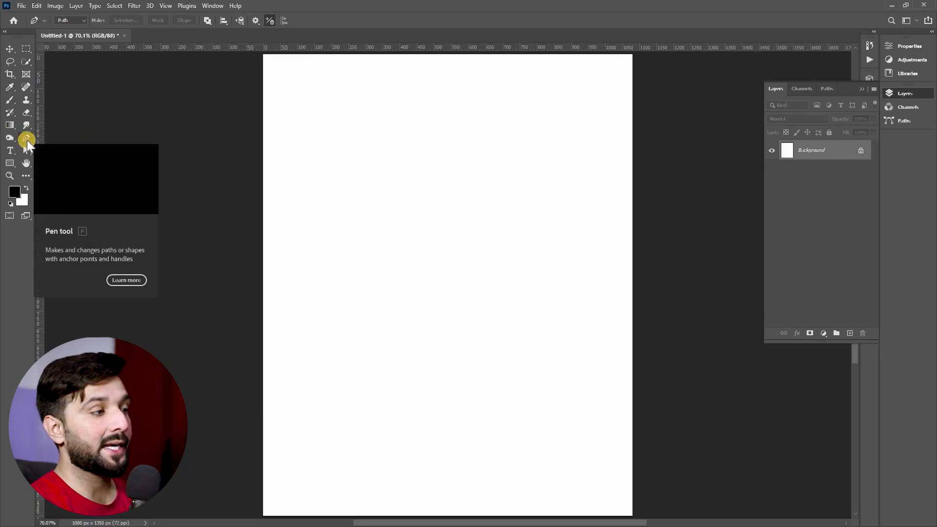
- With the Pen tool, start a path low on the canvas's left edge and add a smooth mid-canvas anchor to form an arched curve
right_click(27, 141)
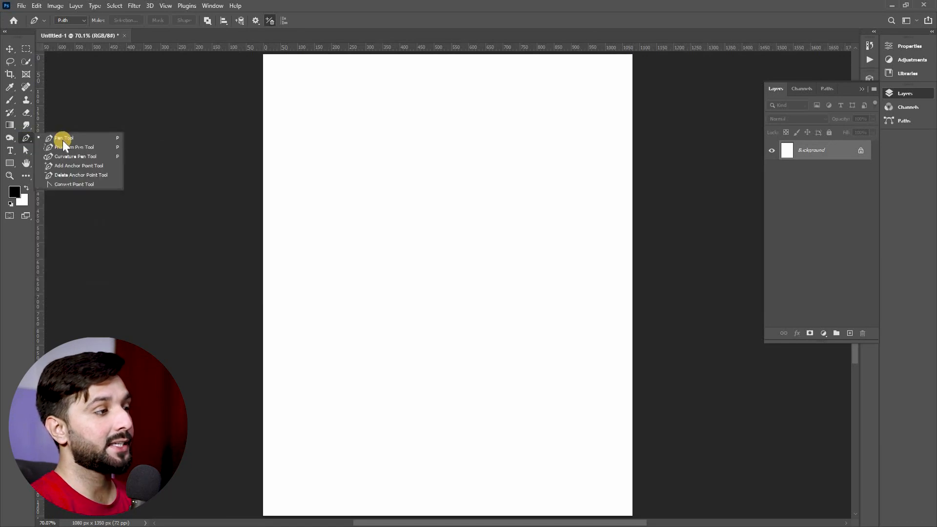
left_click(61, 141)
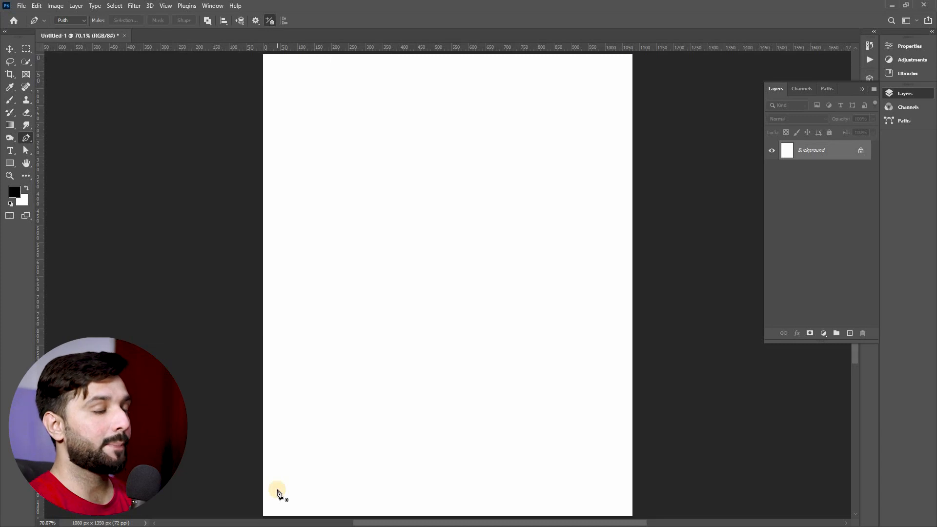
left_click(262, 490)
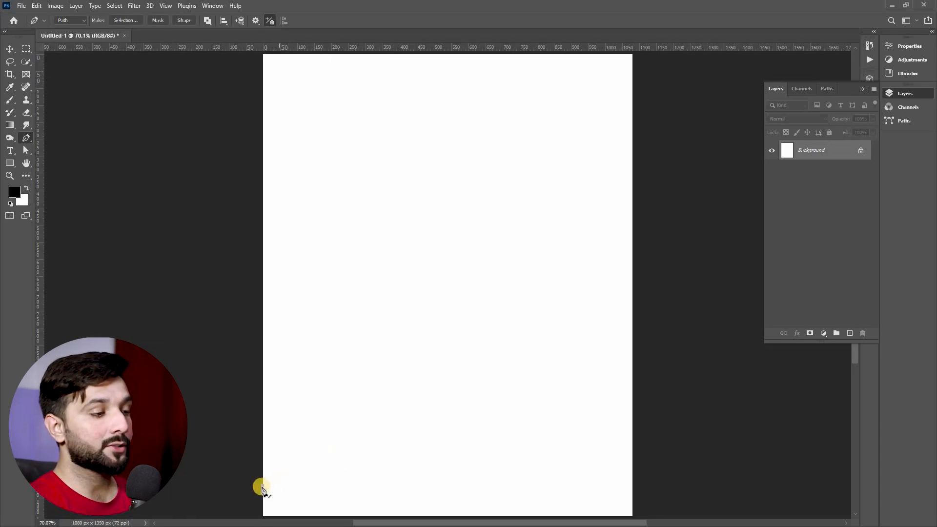
scroll(264, 490, "up", 4)
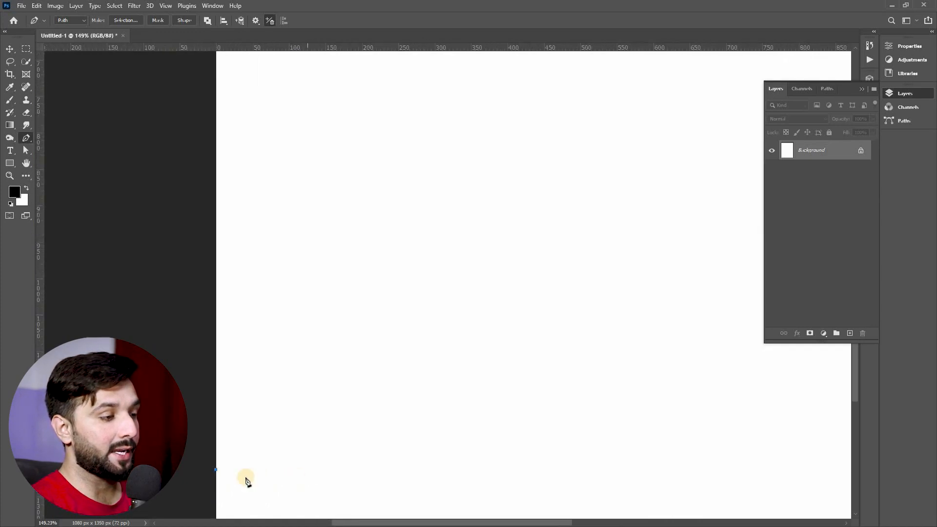
scroll(226, 382, "right", 5)
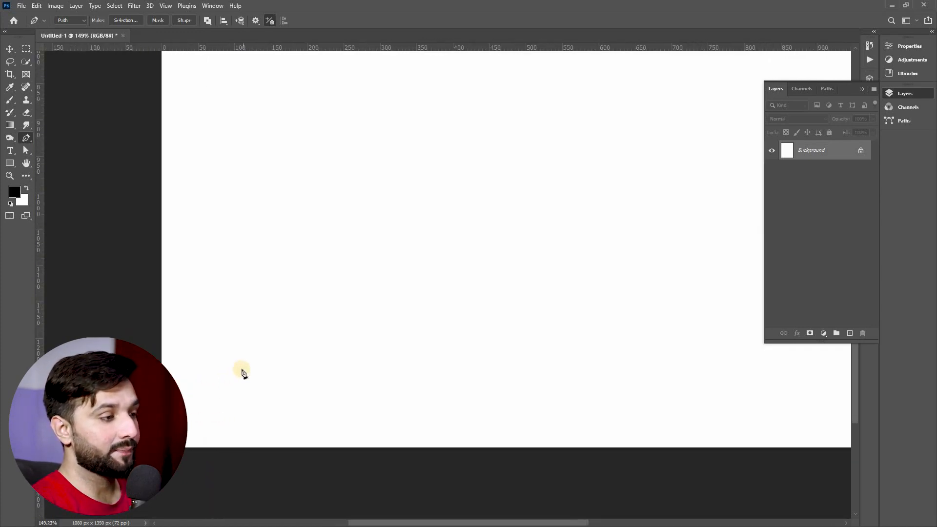
left_click_drag(461, 247, 562, 335)
left_click_drag(637, 336, 713, 347)
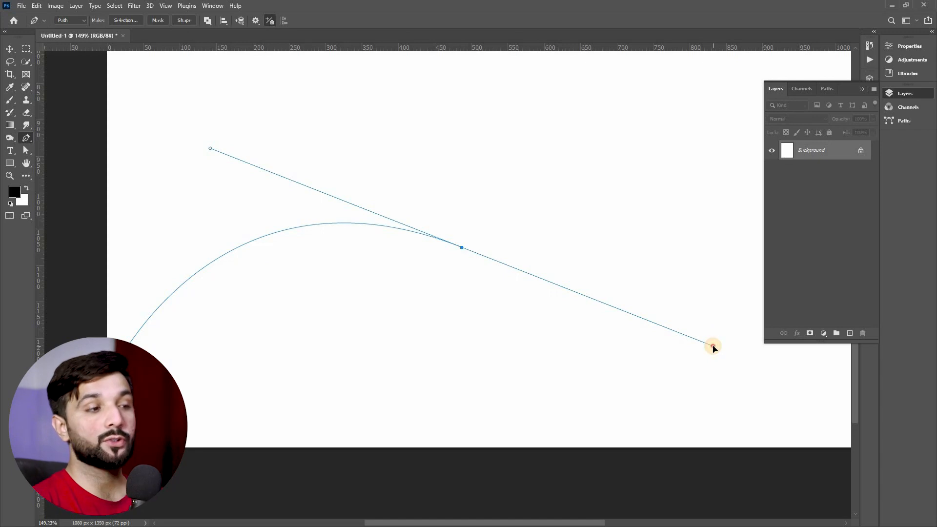
left_click_drag(713, 347, 673, 310)
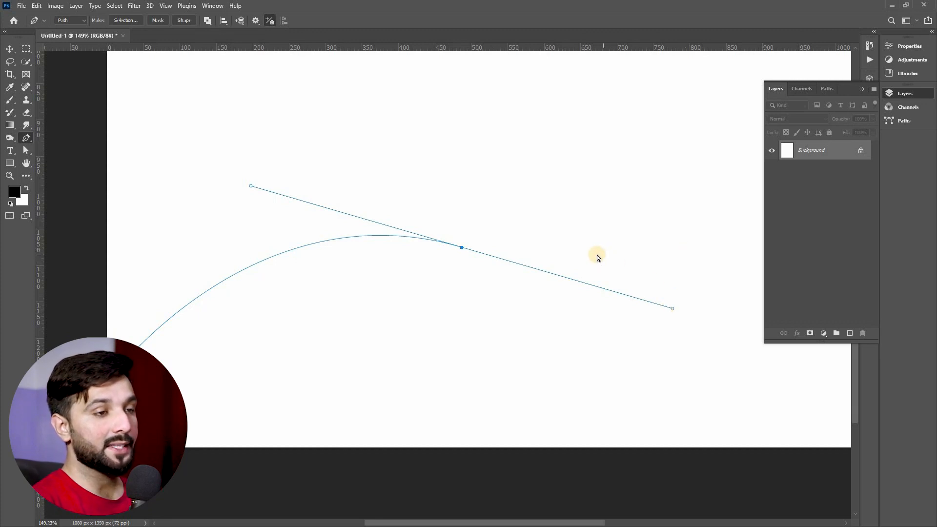
- Extend the path with a dipping curve that rises to a smooth anchor on the canvas's right edge
scroll(597, 255, "down", 3)
scroll(597, 255, "right", 3)
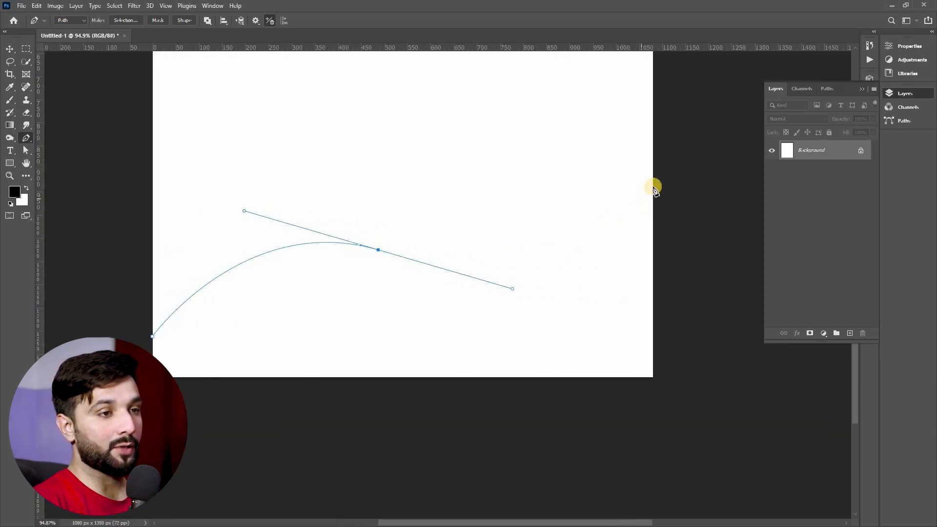
left_click_drag(653, 186, 684, 110)
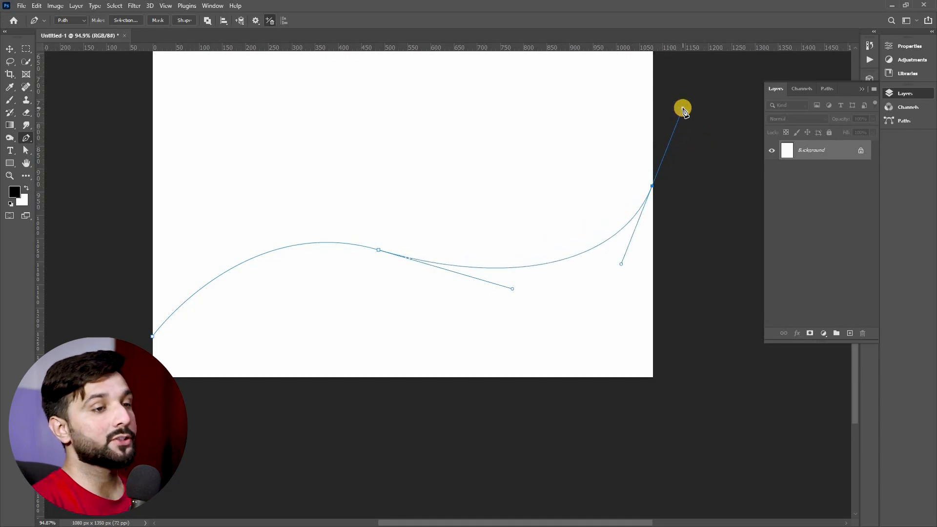
left_click_drag(684, 110, 684, 113)
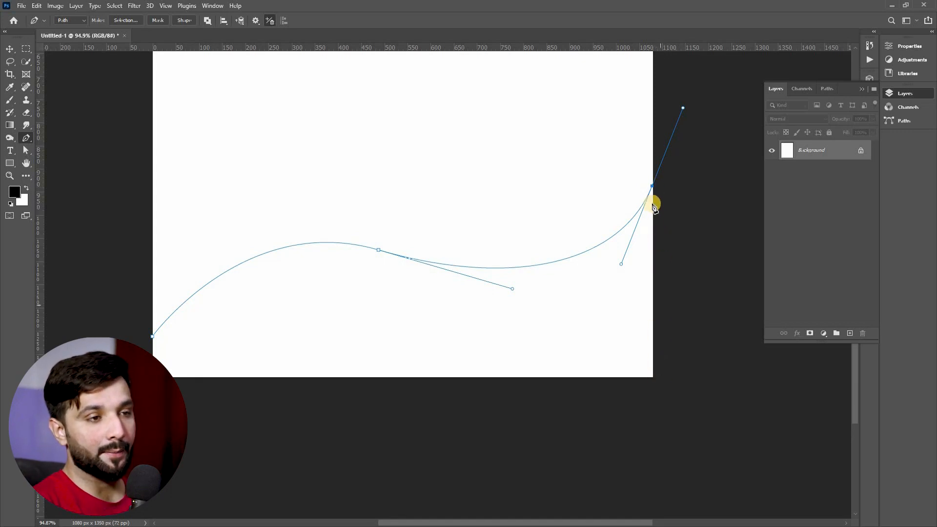
- Remove the outgoing direction handle from the path's anchor at the canvas's right edge so the next segment can be straight
left_click(654, 379)
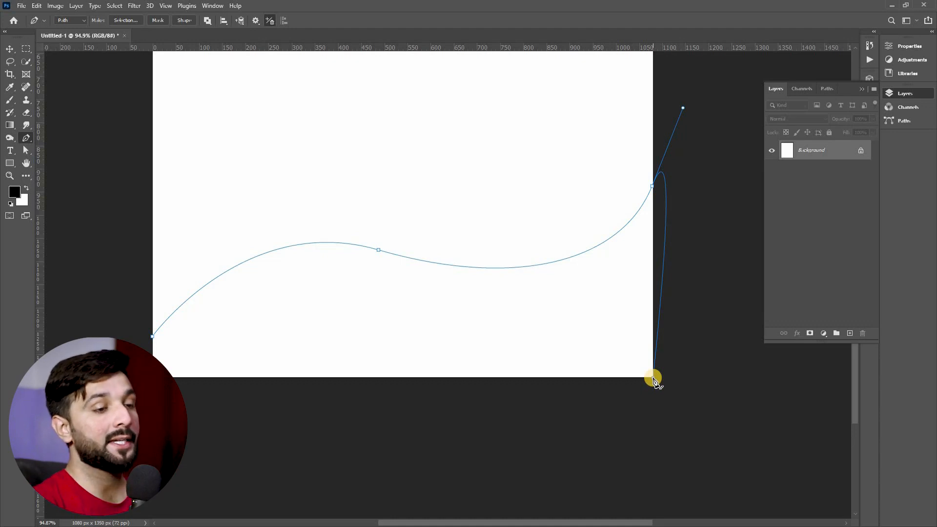
key("ctrl")
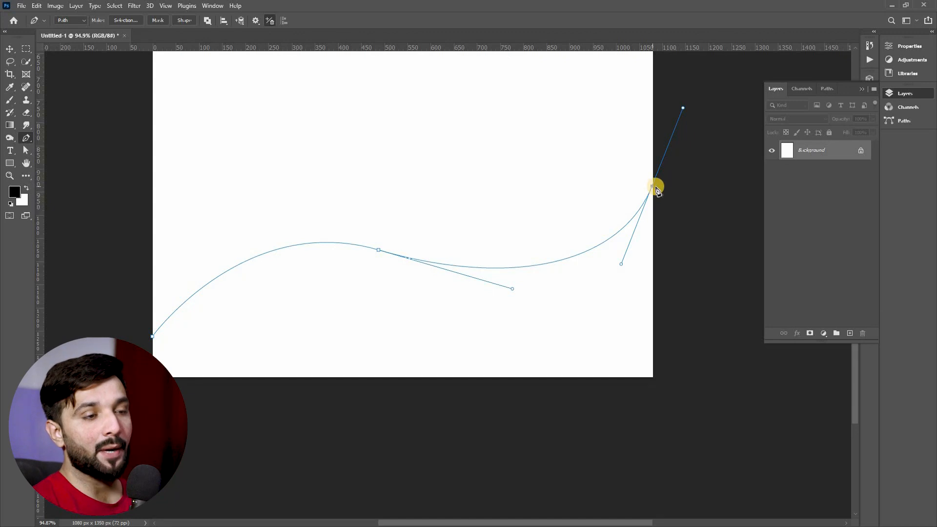
scroll(657, 190, "up", 10)
scroll(580, 172, "up", 4)
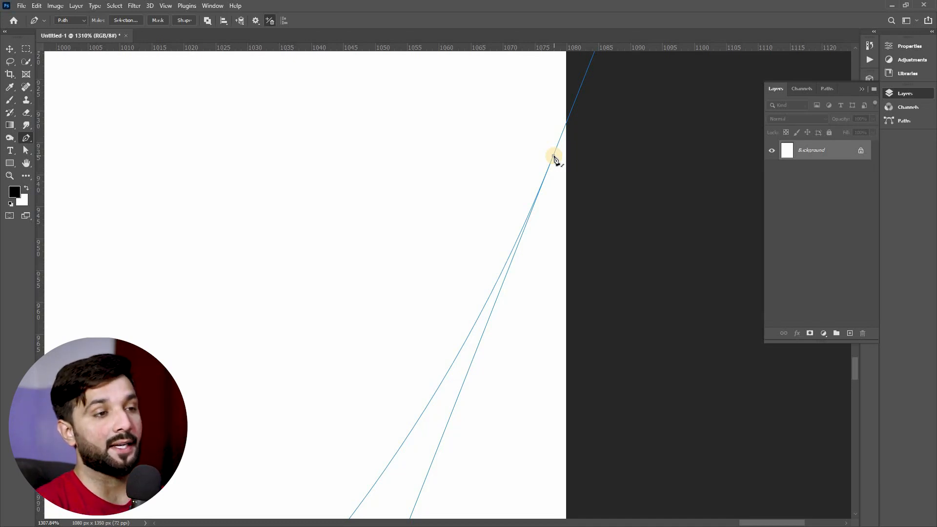
scroll(578, 192, "down", 10)
scroll(577, 192, "up", 9)
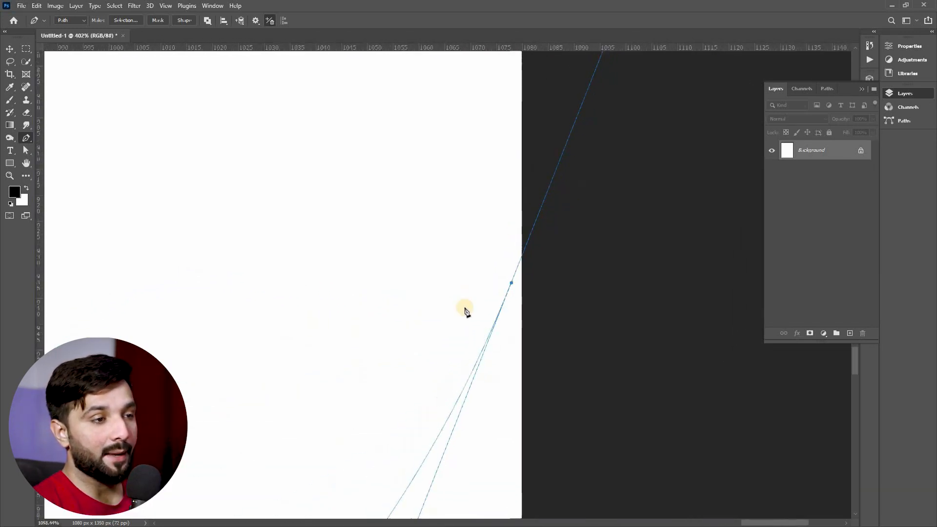
scroll(465, 311, "up", 3)
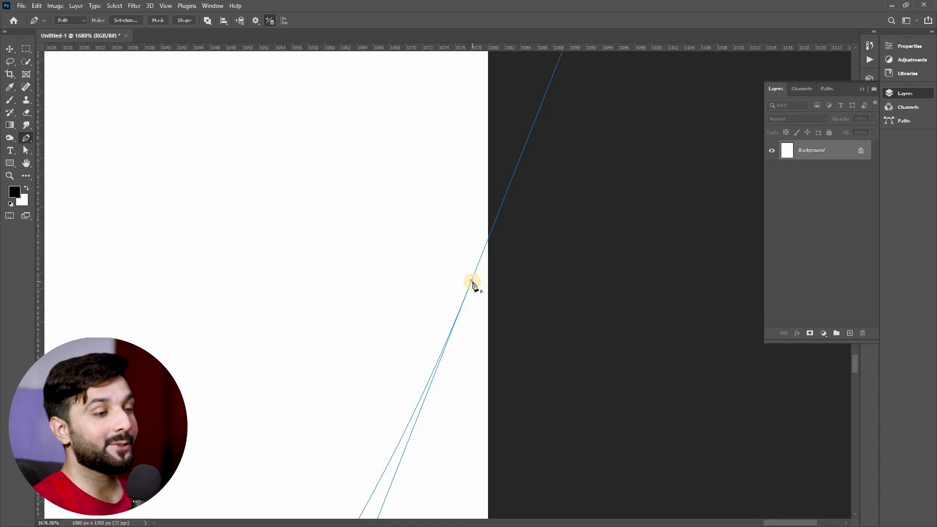
left_click(472, 283, "alt")
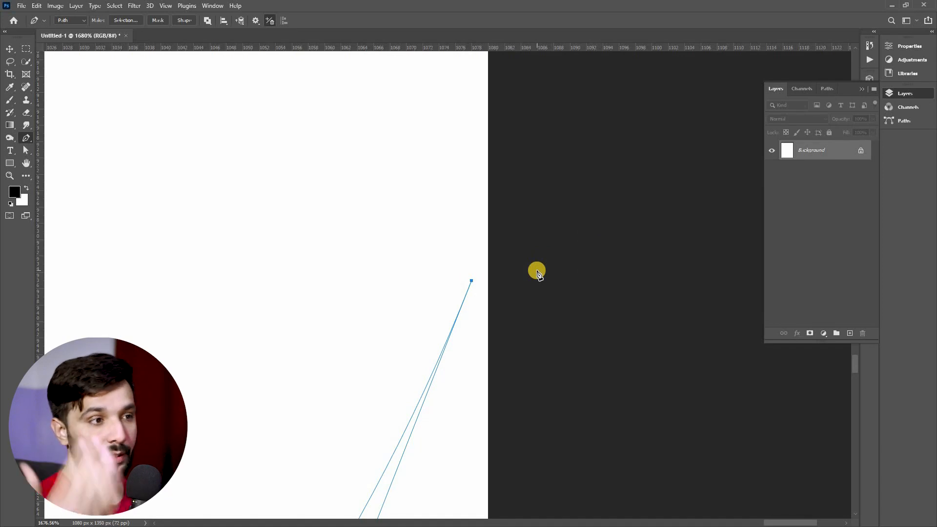
- Close the wave path with straight segments through the canvas's lower-right and lower-left corners
scroll(536, 272, "down", 10)
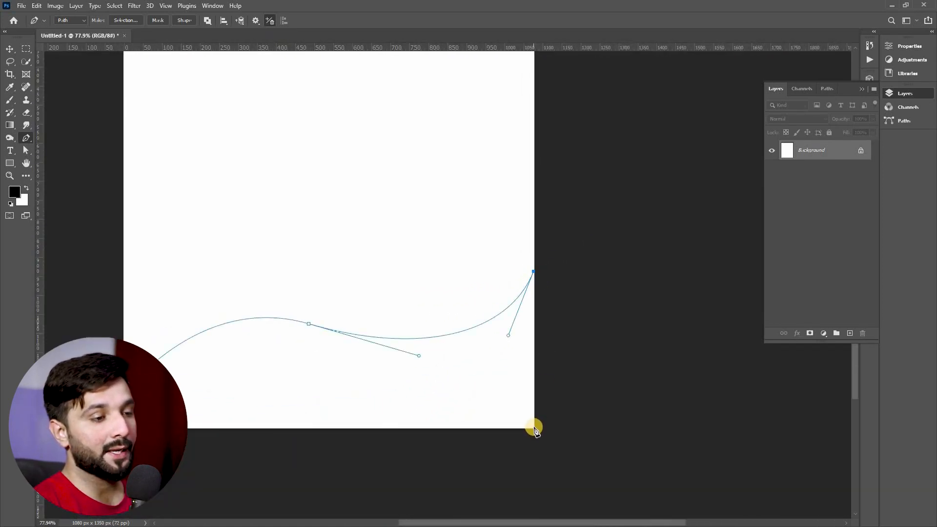
left_click(535, 430)
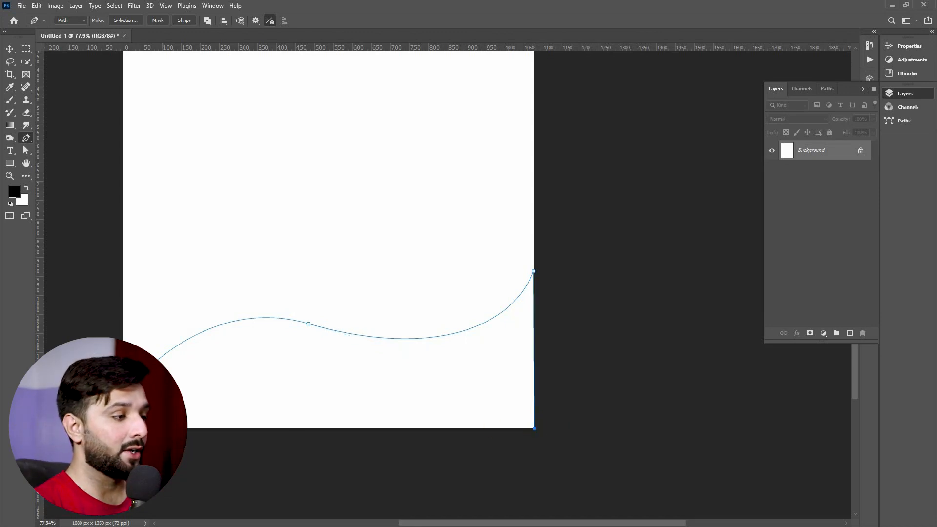
left_click(123, 429)
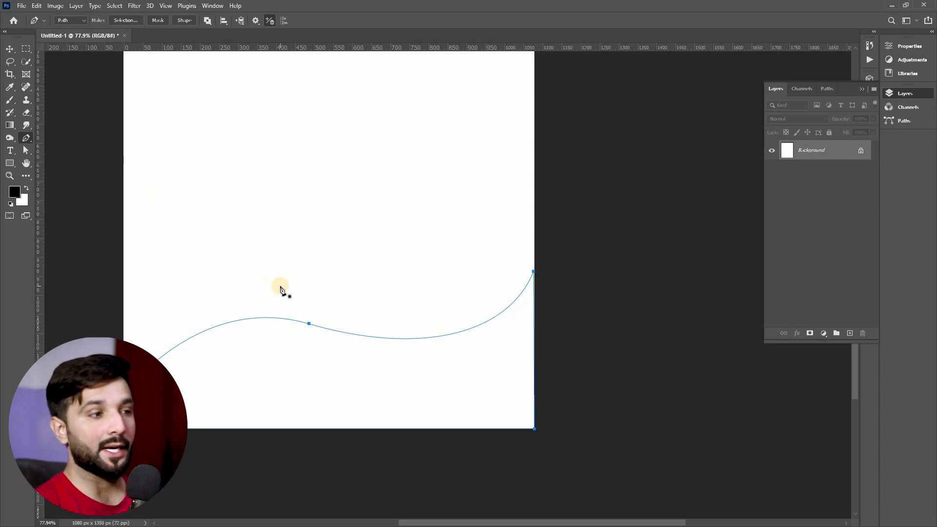
- Convert the closed wave path into a new anti-aliased selection with a feather radius of 1 pixel
right_click(319, 345)
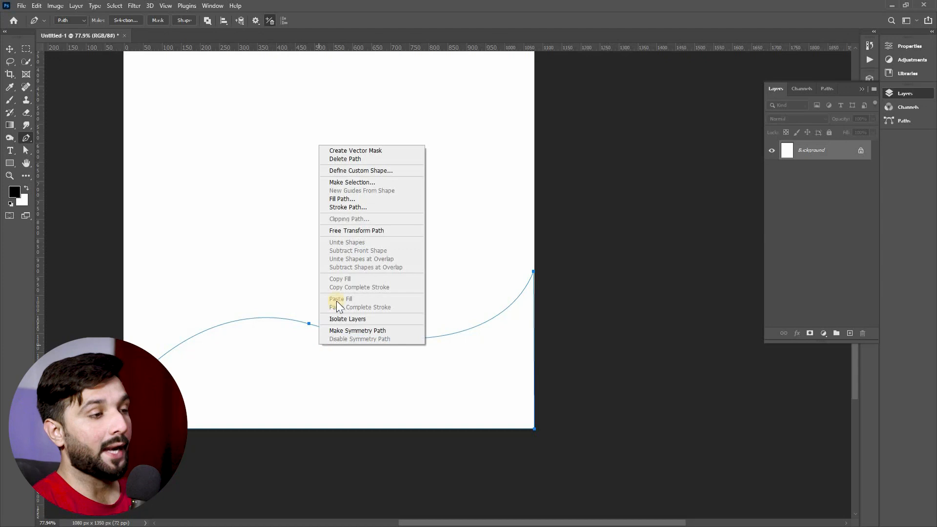
left_click(355, 183)
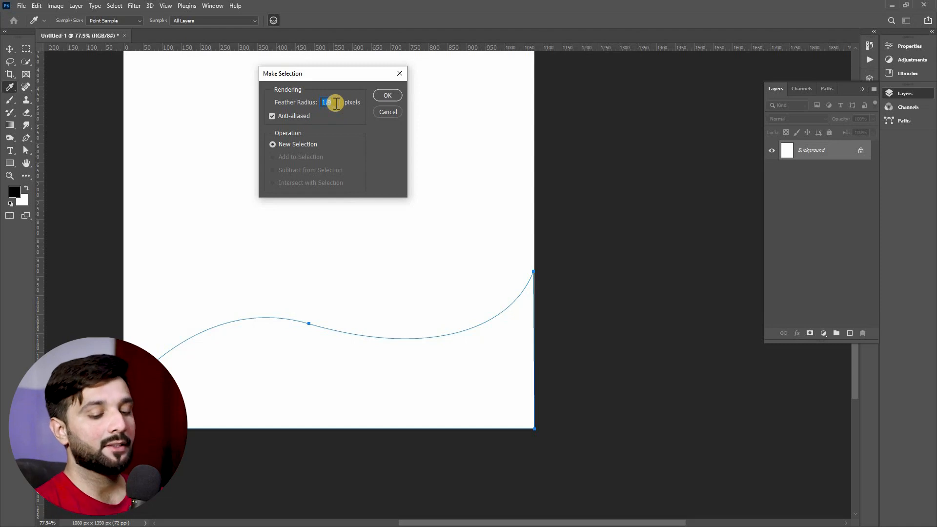
type("1")
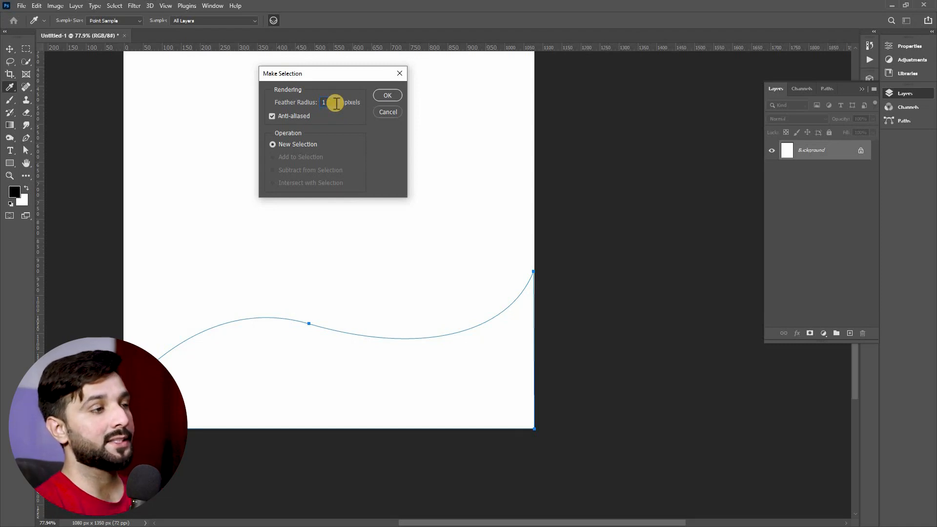
left_click(388, 95)
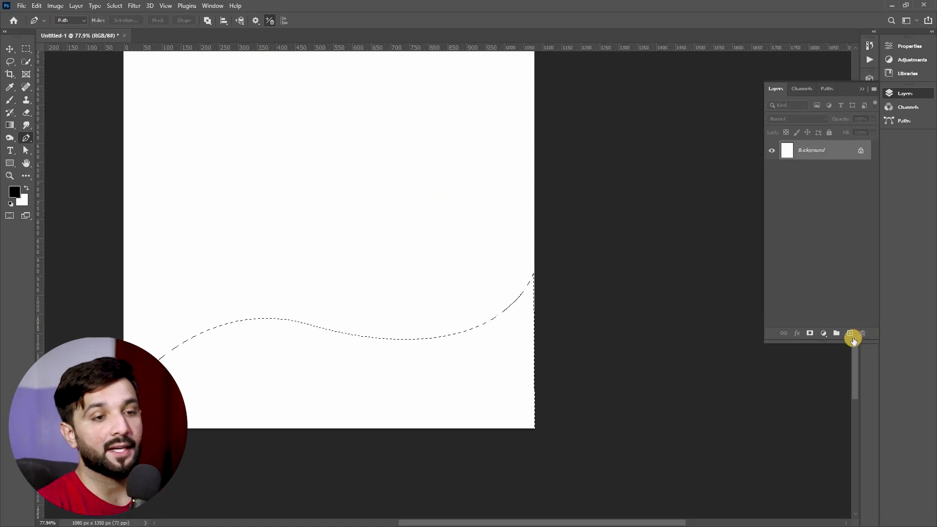
- Add a new layer, fill the wave selection on it with the black foreground color, and deselect
left_click(849, 335)
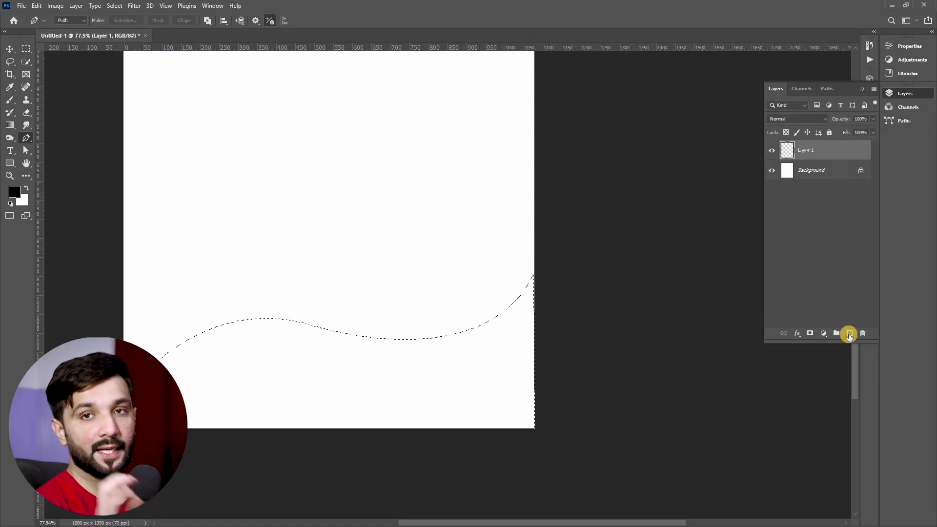
key("alt+BackSpace")
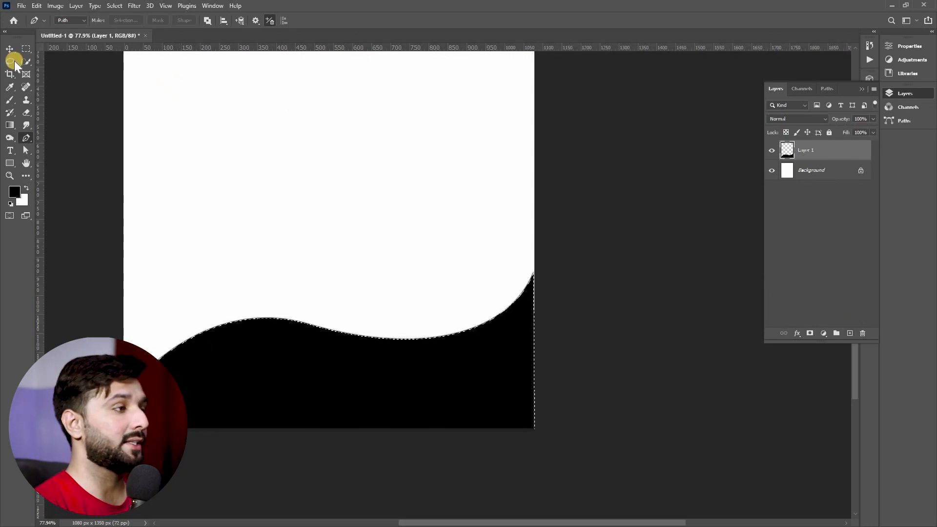
key("ctrl+d")
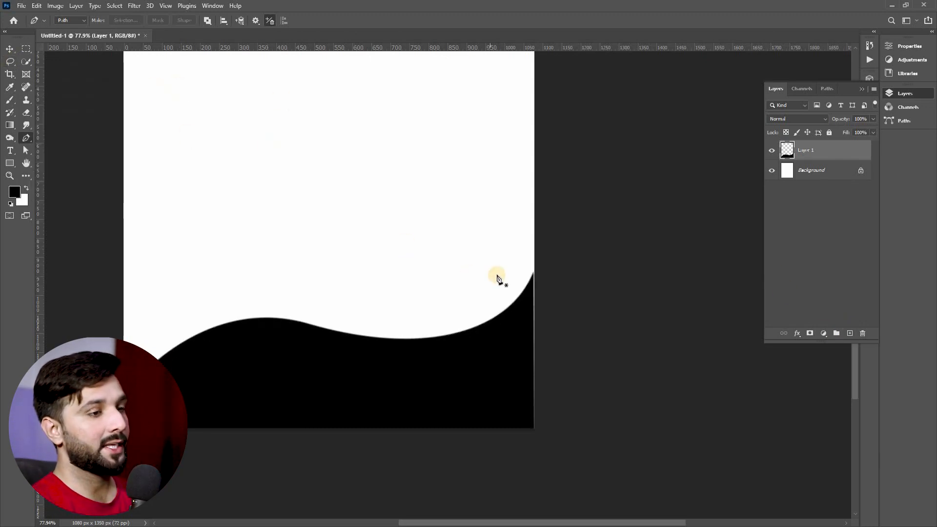
- Scale the black wave on Layer 1 to about 101.3% so it extends past the canvas's right edge
key("v")
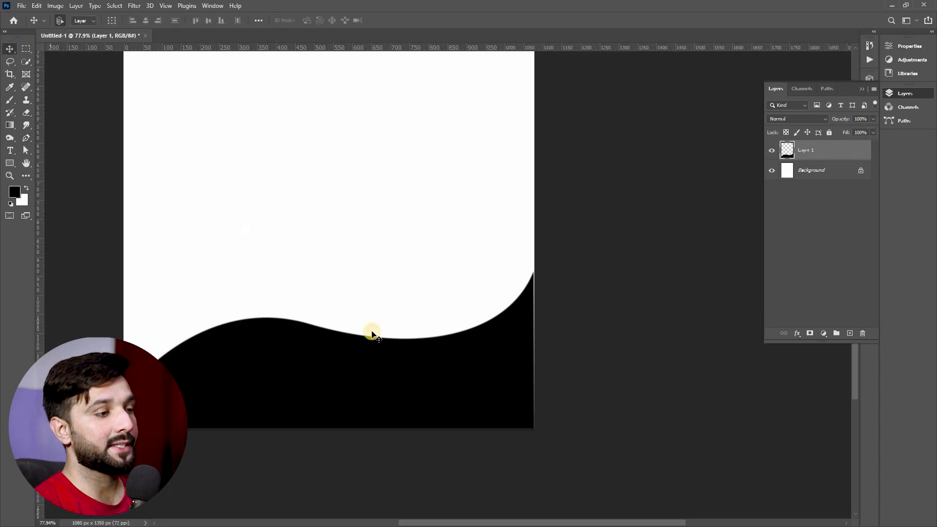
left_click(372, 336)
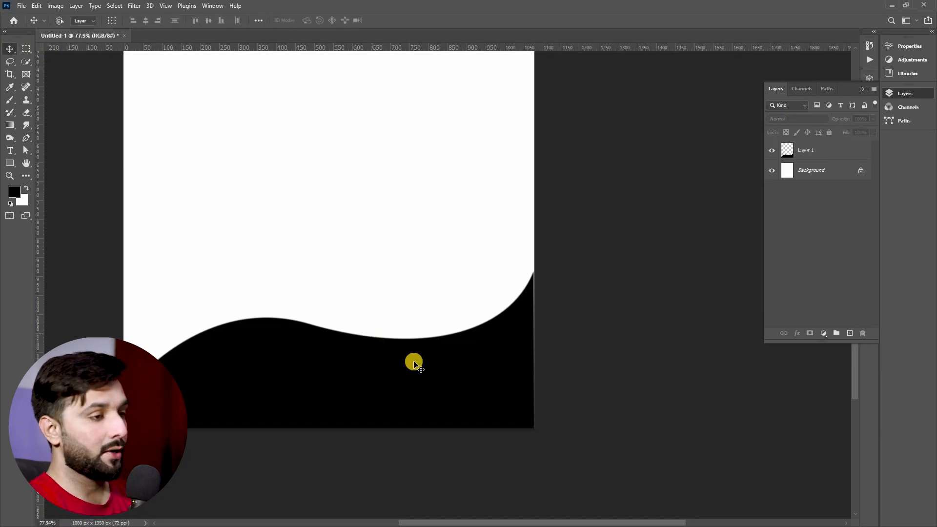
left_click(798, 159)
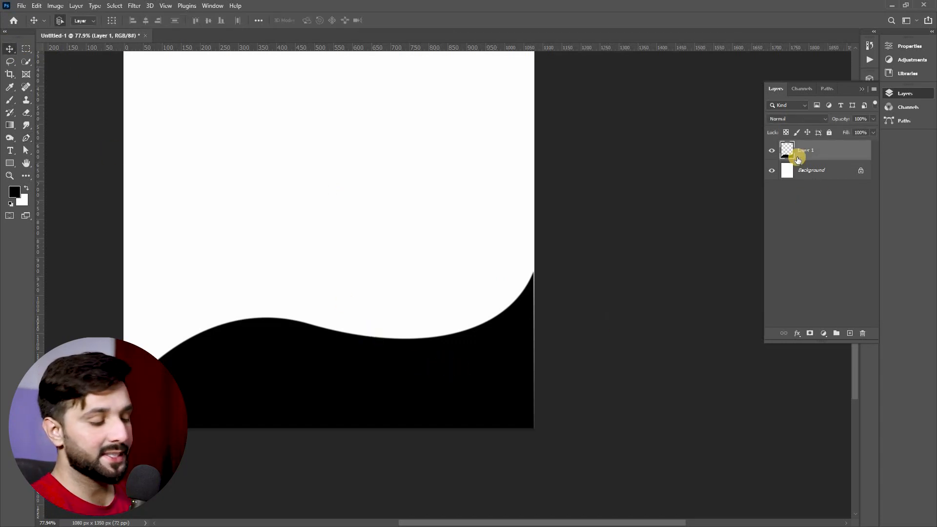
key("ctrl+t")
left_click_drag(533, 350, 539, 351)
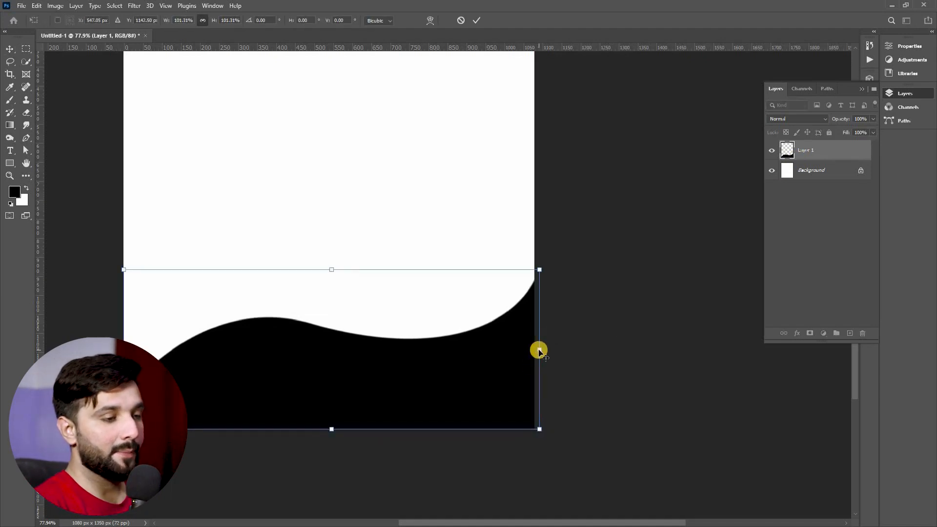
key("Return")
key("ctrl+minus")
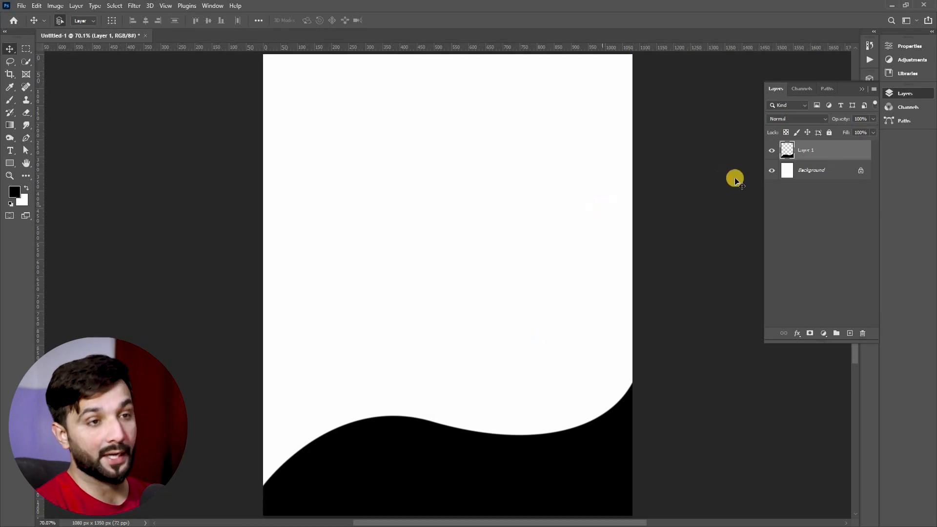
- Try a reversed linear red-and-white gradient overlay on the wave layer and discard the layer style
left_click(821, 149)
left_click(745, 155)
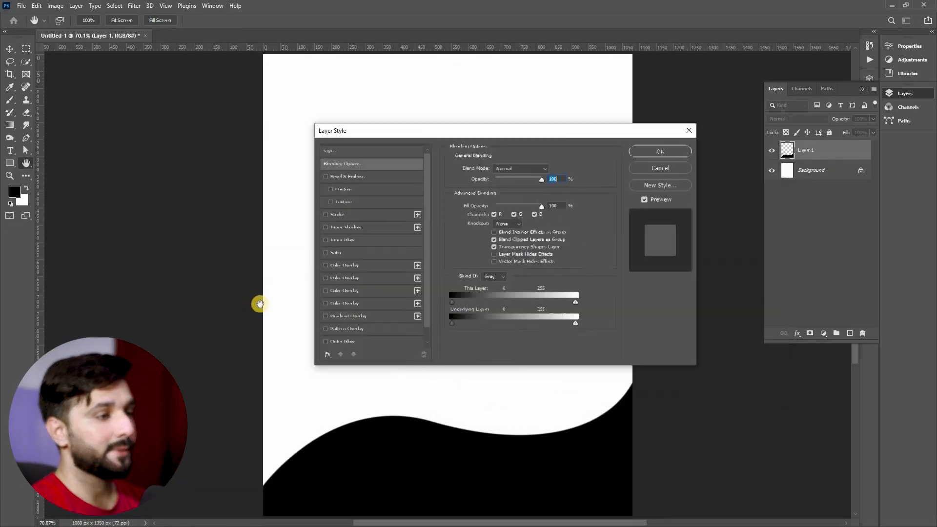
left_click(353, 316)
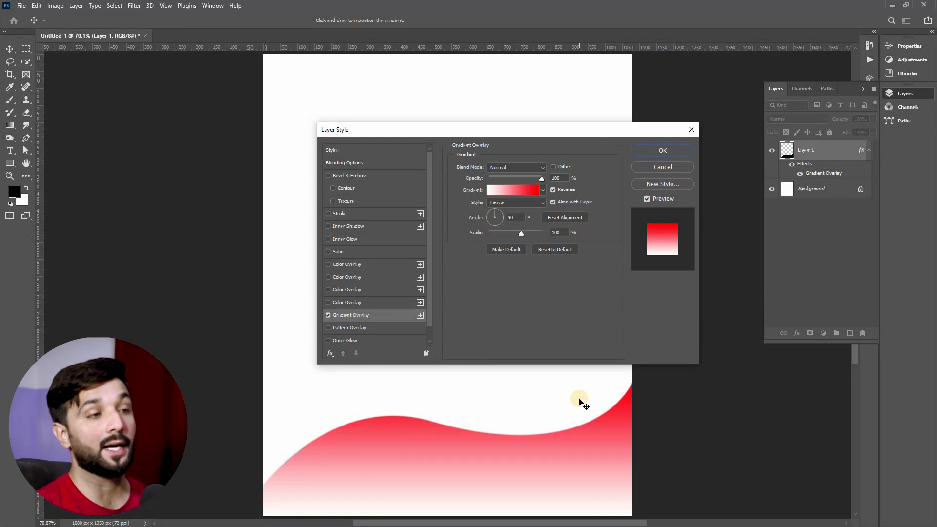
left_click(656, 172)
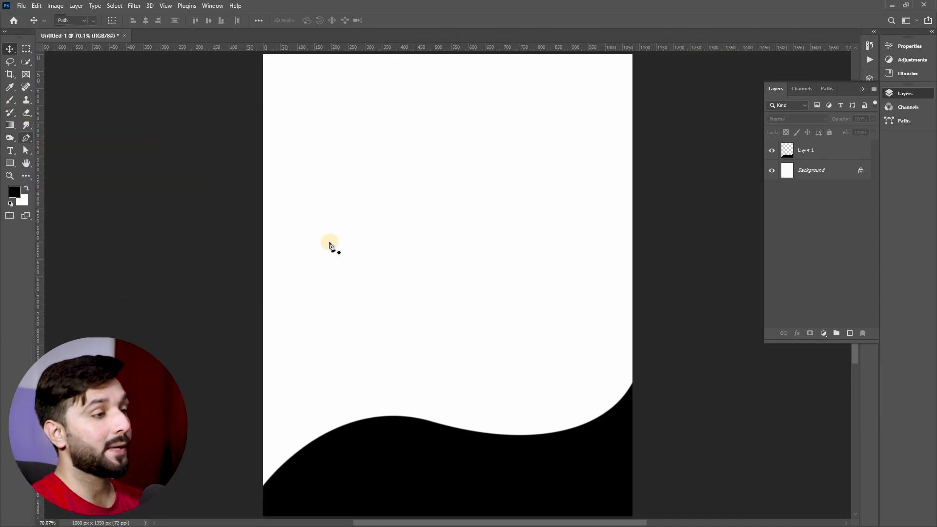
- Draw a closed irregular path of curved segments with the Pen tool in the middle of the white area above the wave
key("p")
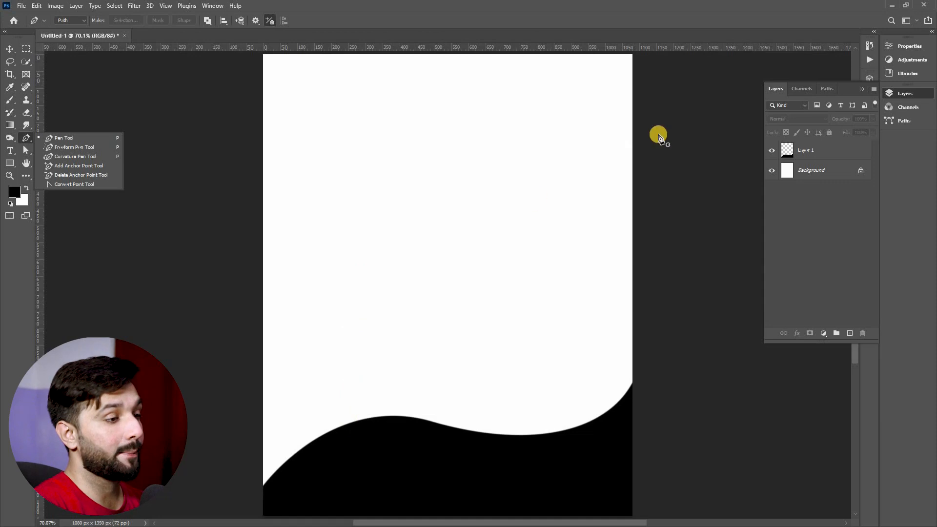
left_click(612, 141)
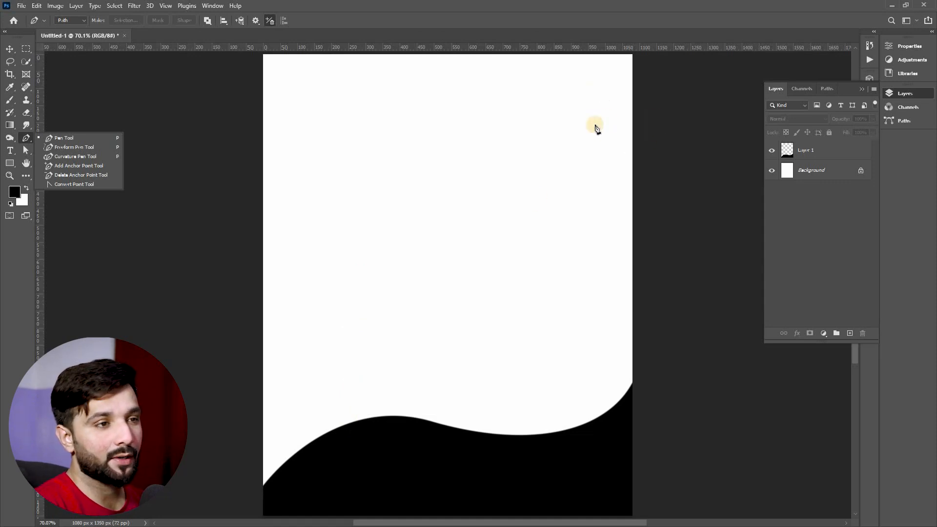
left_click(472, 264)
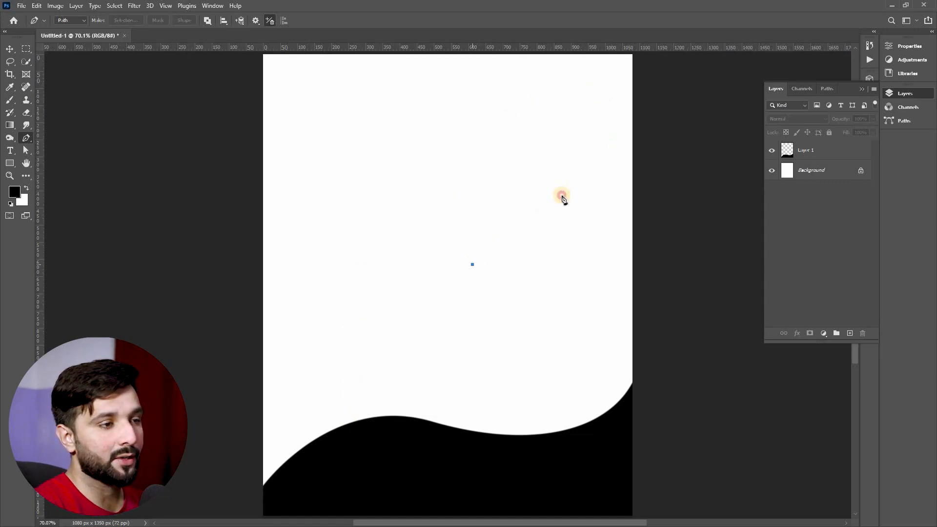
left_click_drag(519, 245, 533, 174)
left_click_drag(479, 158, 426, 198)
left_click(415, 275)
left_click_drag(411, 314, 457, 264)
left_click(427, 353)
left_click(481, 337)
left_click(472, 265)
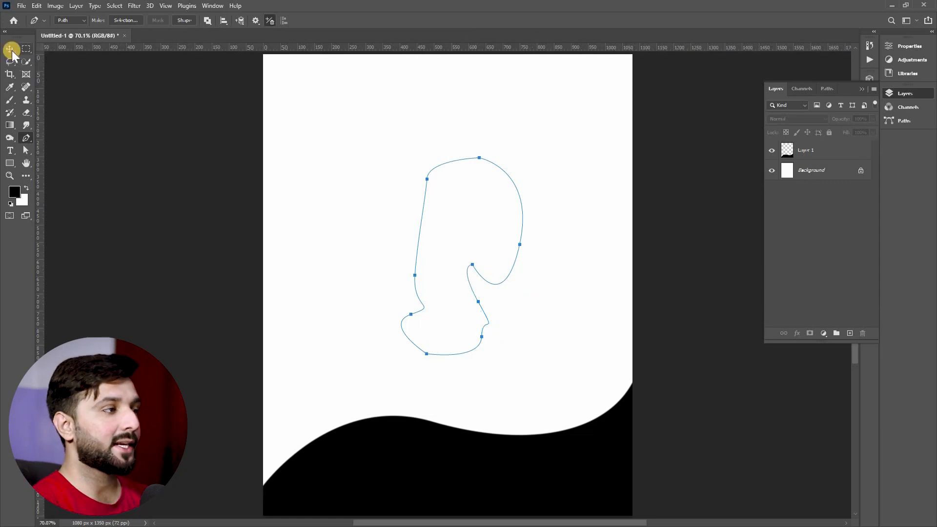
- Convert the closed path into a new anti-aliased selection with a feather radius of 1 pixel
right_click(446, 237)
left_click(481, 275)
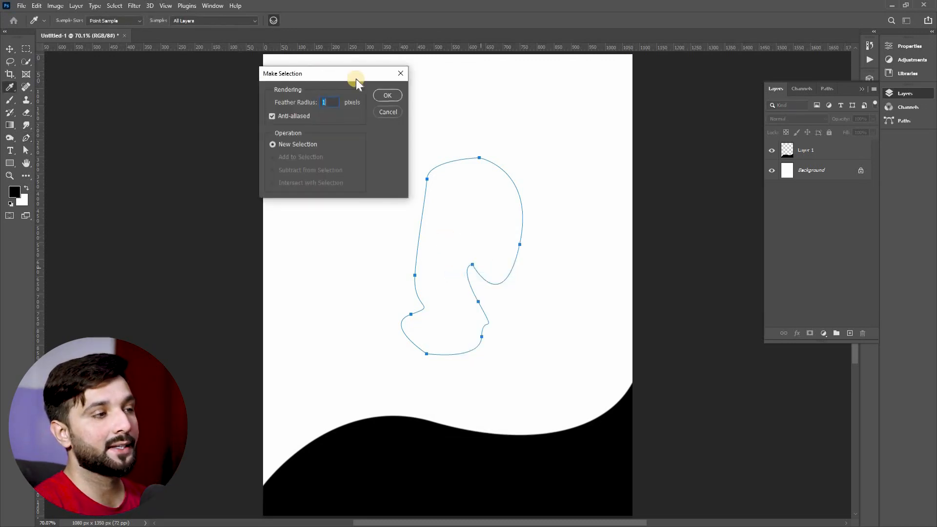
left_click(383, 93)
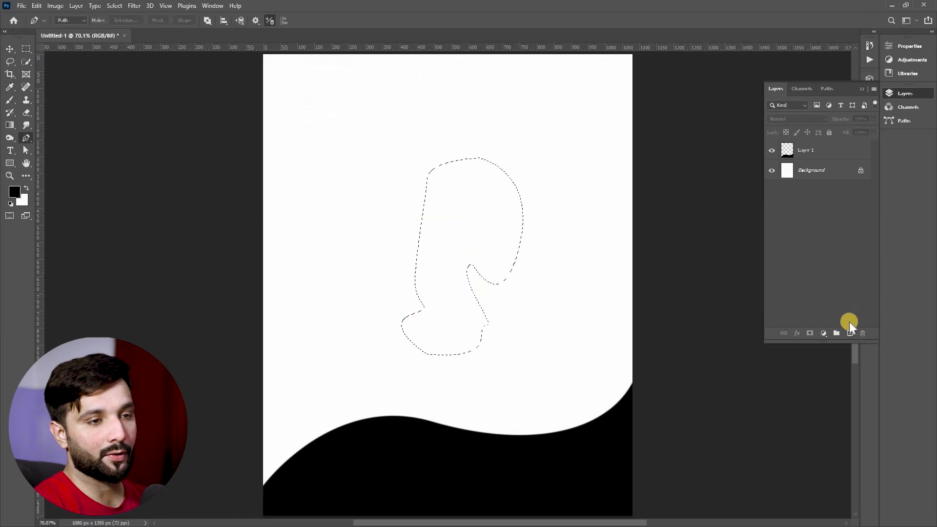
- Add a new layer, fill the irregular selection on it with the black foreground color, and deselect
left_click(849, 337)
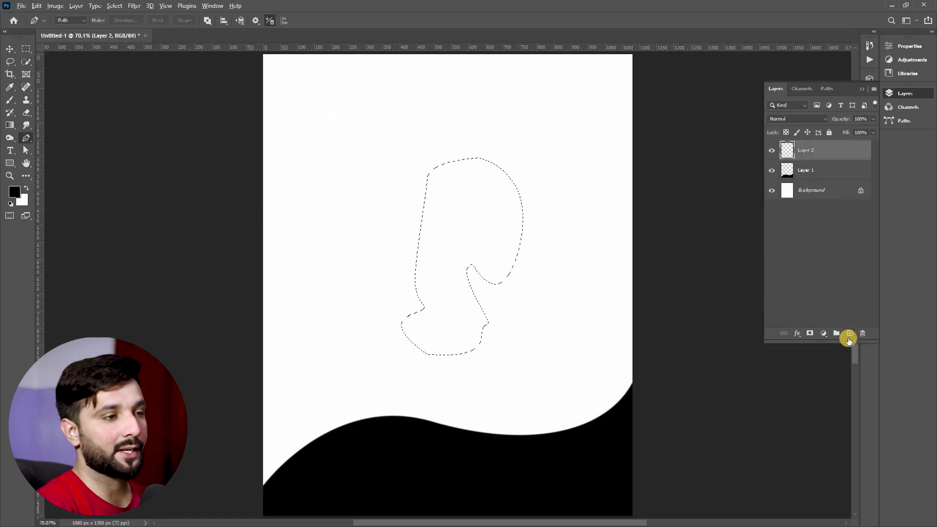
key("alt+BackSpace")
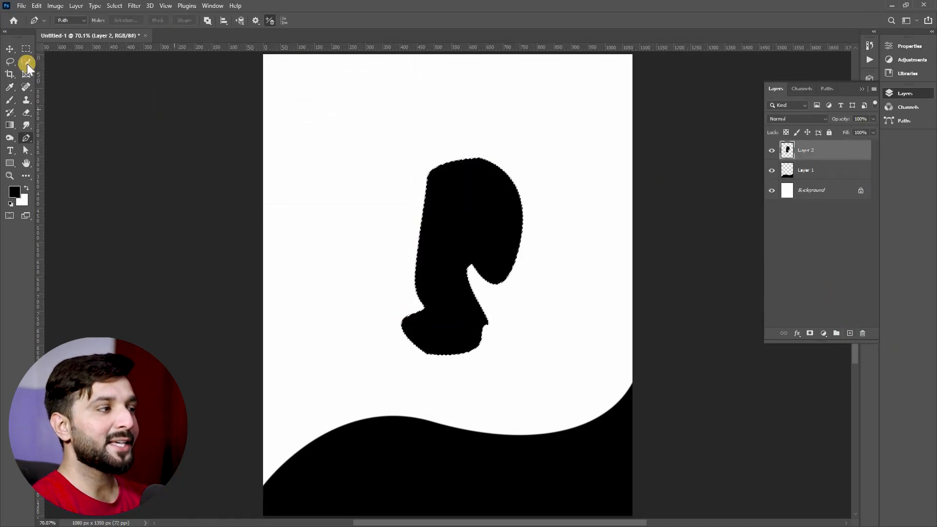
left_click(10, 62)
left_click(344, 227)
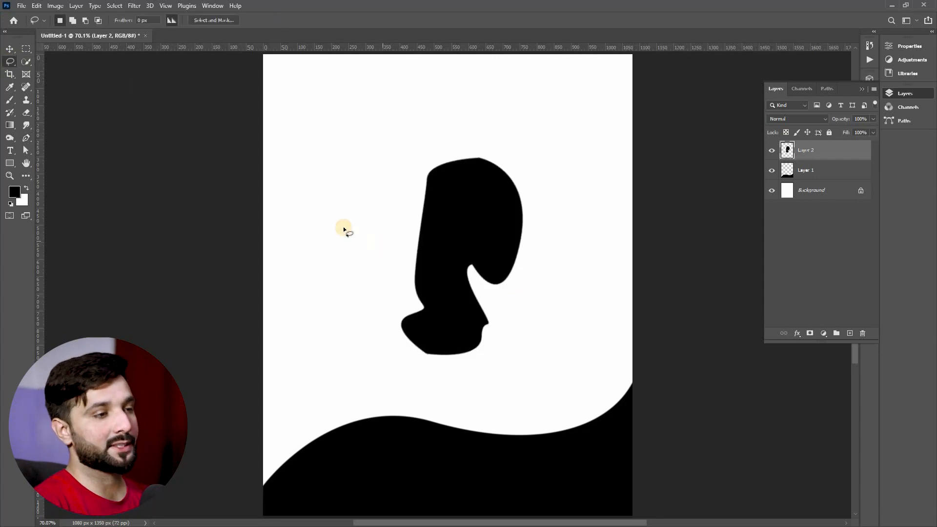
- Rotate the black shape on Layer 2 to about 107.6° and move it partly off the canvas's top-right corner
left_click(12, 51)
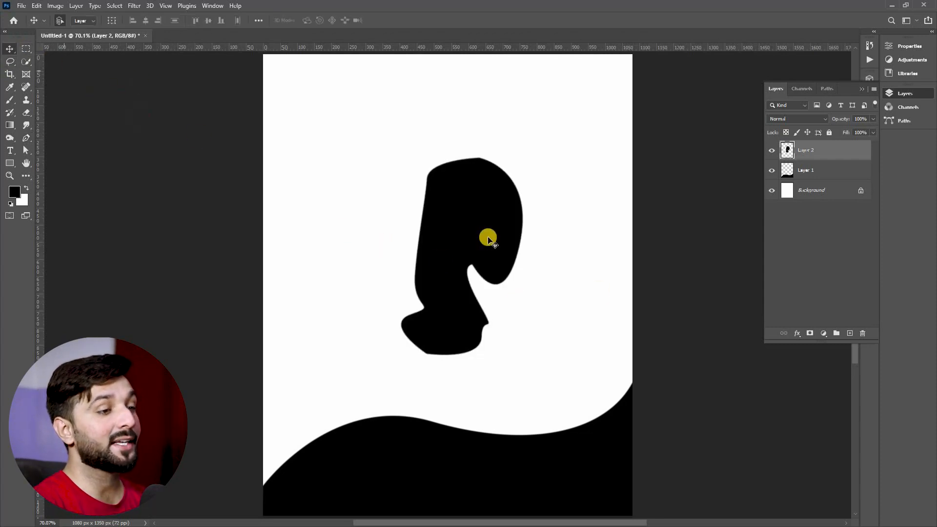
key("ctrl+t")
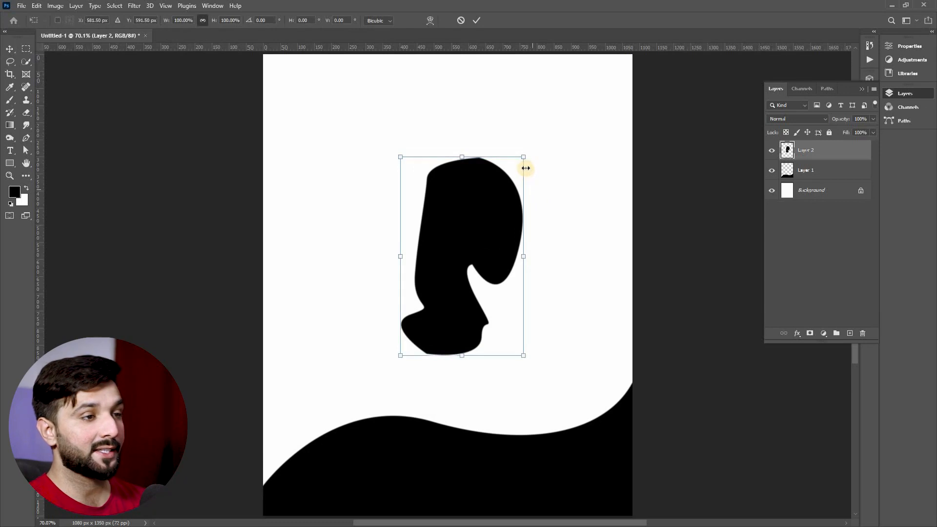
left_click_drag(535, 150, 520, 345)
left_click_drag(487, 292, 670, 142)
left_click_drag(724, 204, 621, 124)
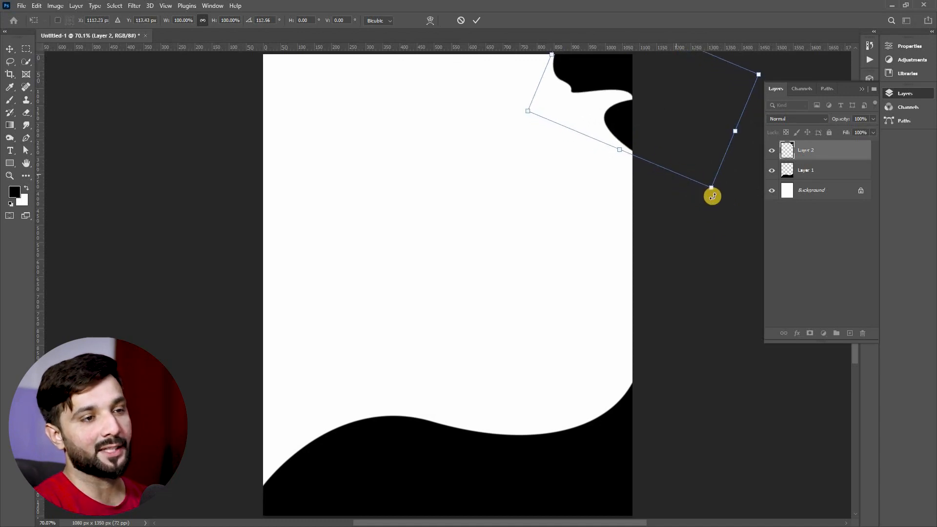
left_click_drag(714, 190, 715, 183)
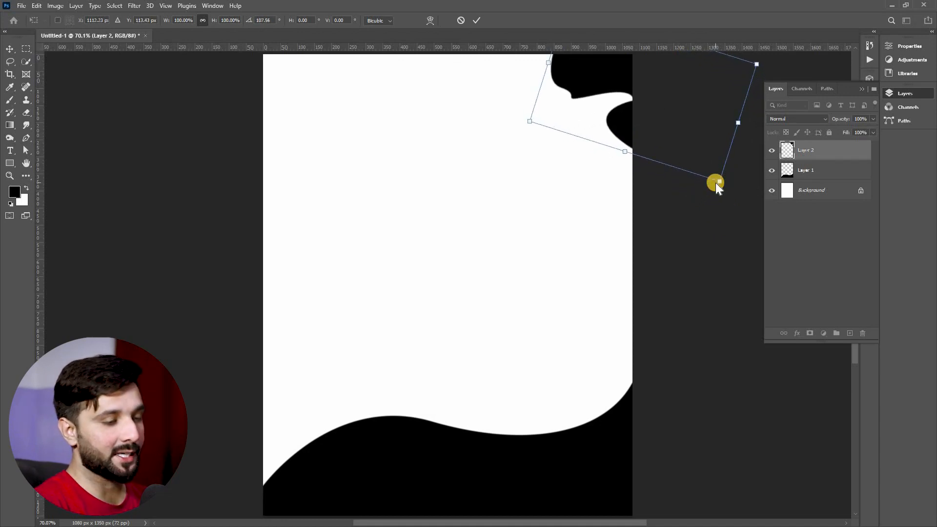
key("Return")
left_click(694, 258)
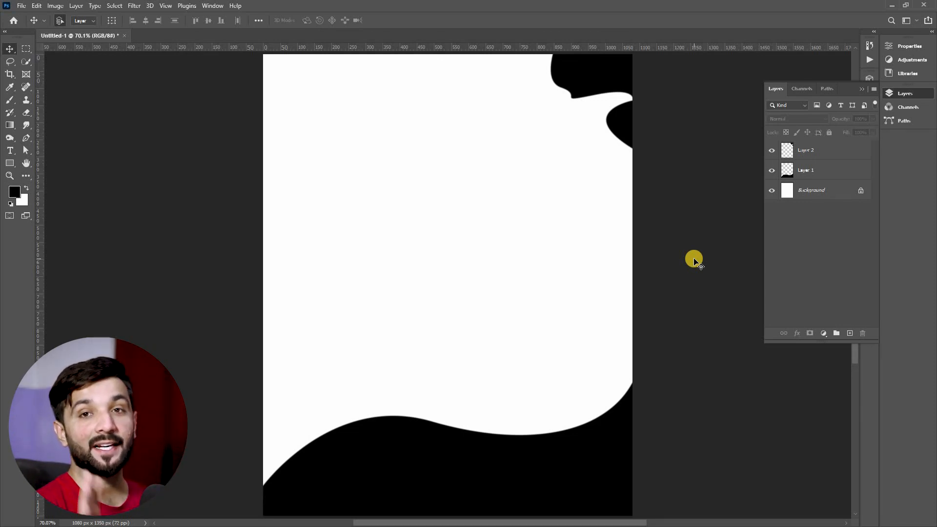
- Draw a closed pear-shaped outline down the middle of the canvas with the Freeform Pen tool
left_click(29, 139)
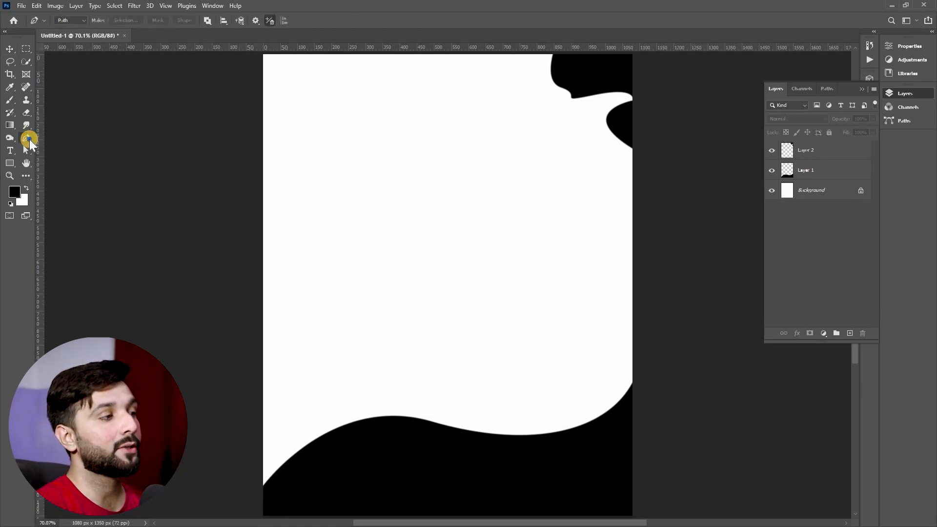
right_click(29, 140)
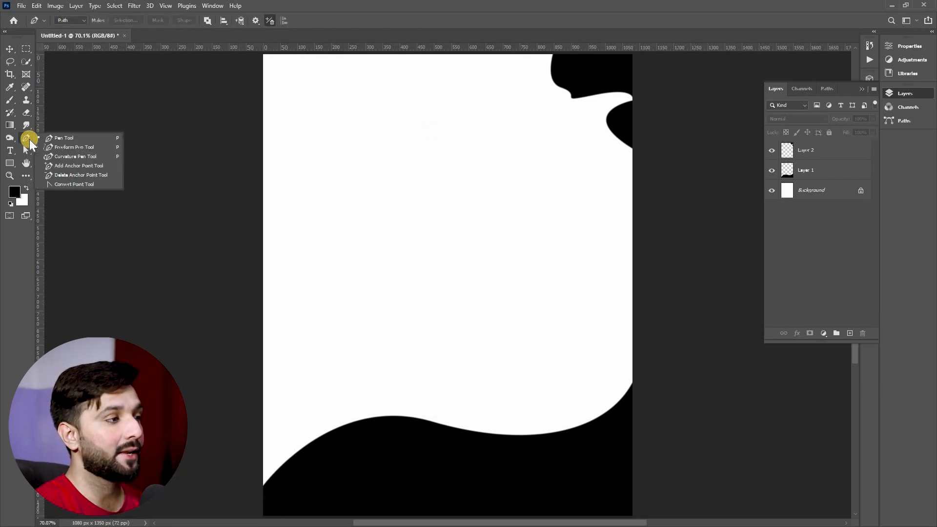
left_click(77, 147)
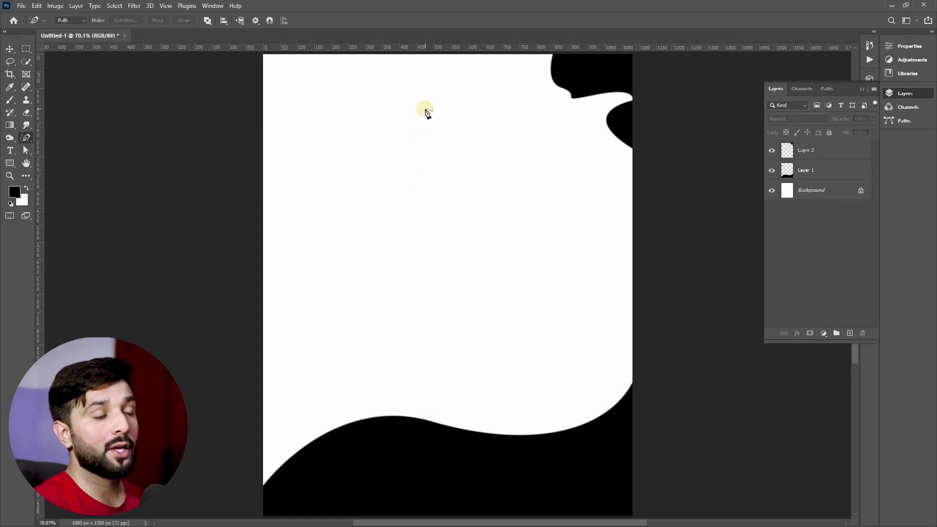
mouse_move(430, 107)
left_mouse_down()
mouse_move(418, 127)
mouse_move(443, 213)
left_mouse_up()
mouse_move(427, 371)
left_mouse_down()
mouse_move(384, 354)
mouse_move(360, 265)
mouse_move(356, 128)
mouse_move(378, 93)
mouse_move(429, 110)
left_mouse_up()
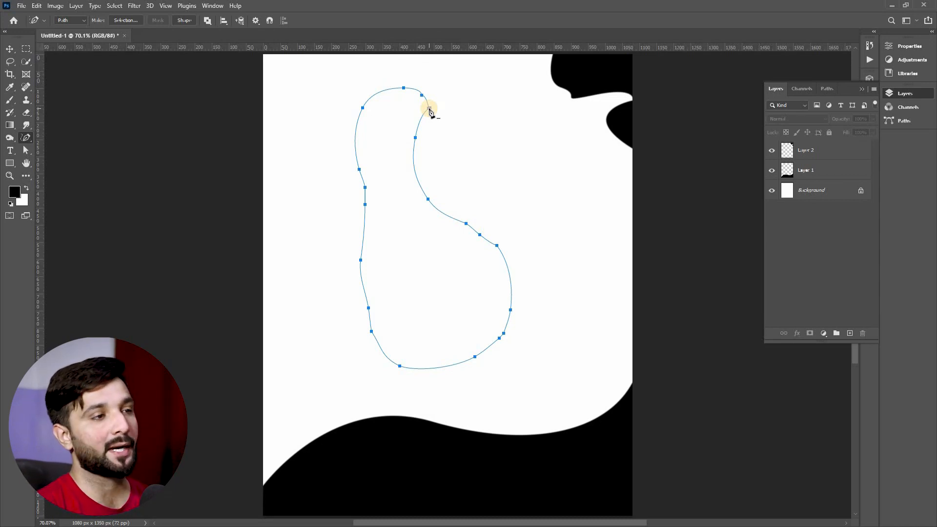
- Convert the freeform path into a selection with a 1-pixel feather and fill it with black on a new layer
right_click(403, 137)
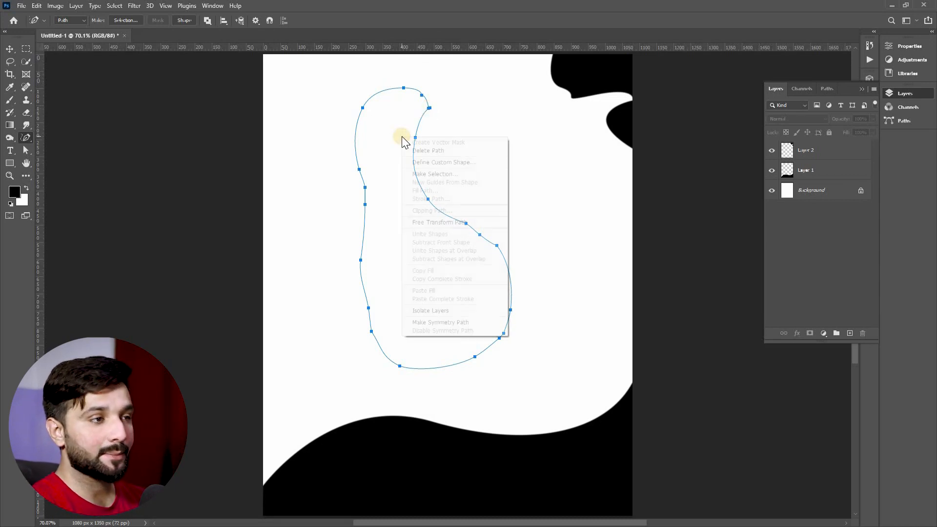
left_click(418, 174)
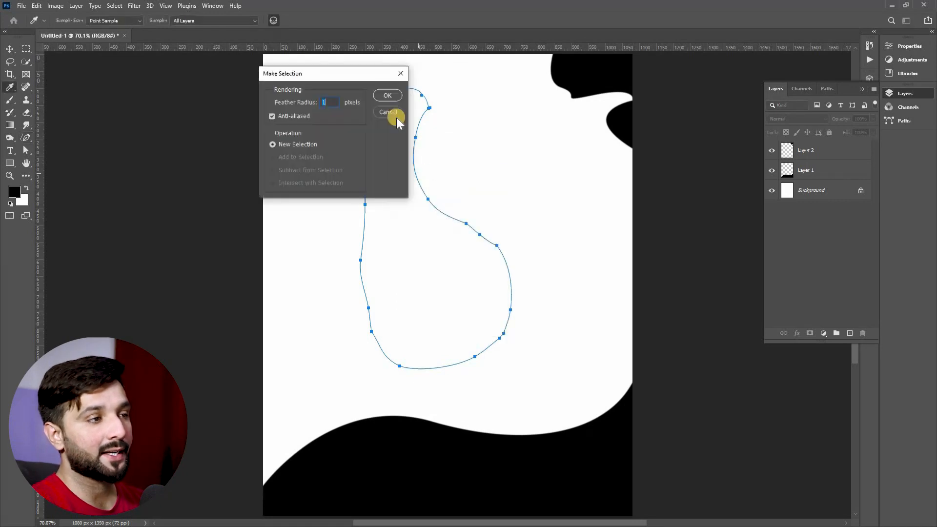
left_click(388, 95)
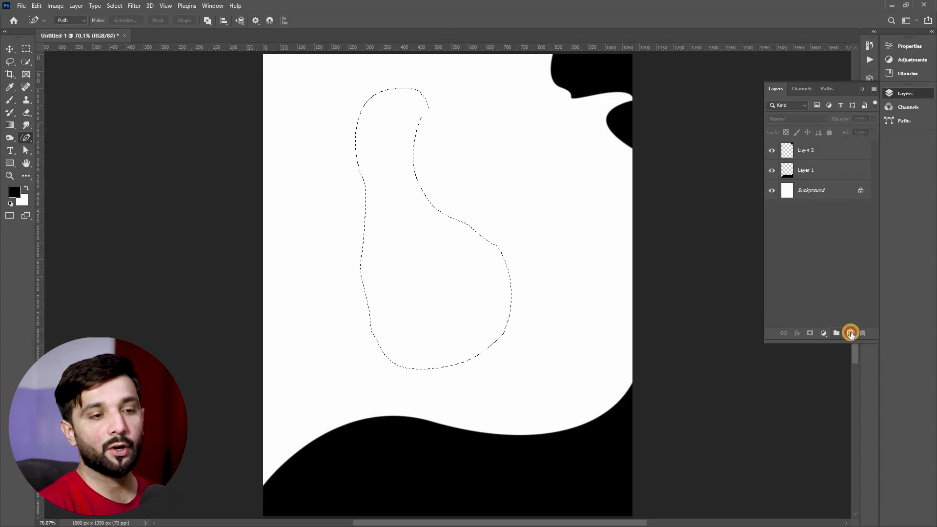
left_click(849, 332)
key("alt+BackSpace")
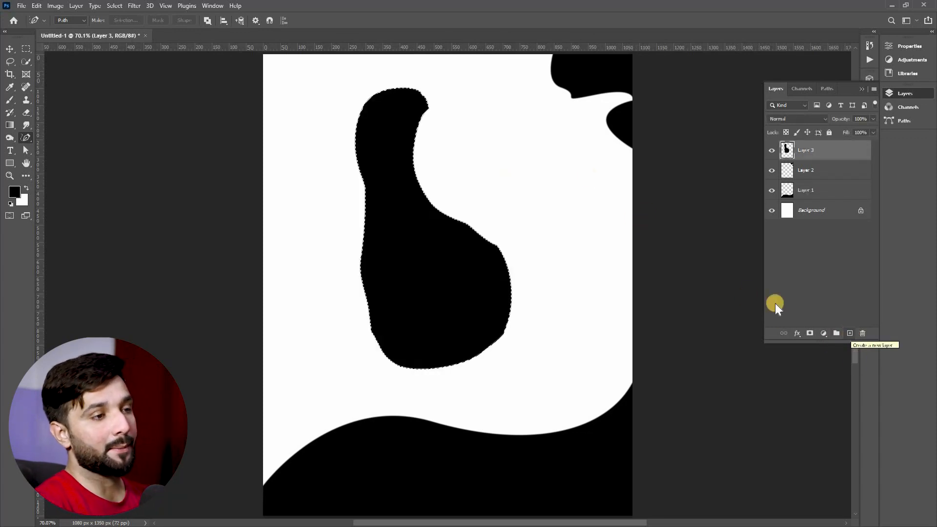
- Move the black freeform shape toward the canvas's upper-left area and delete its layer, Layer 3
left_click(15, 49)
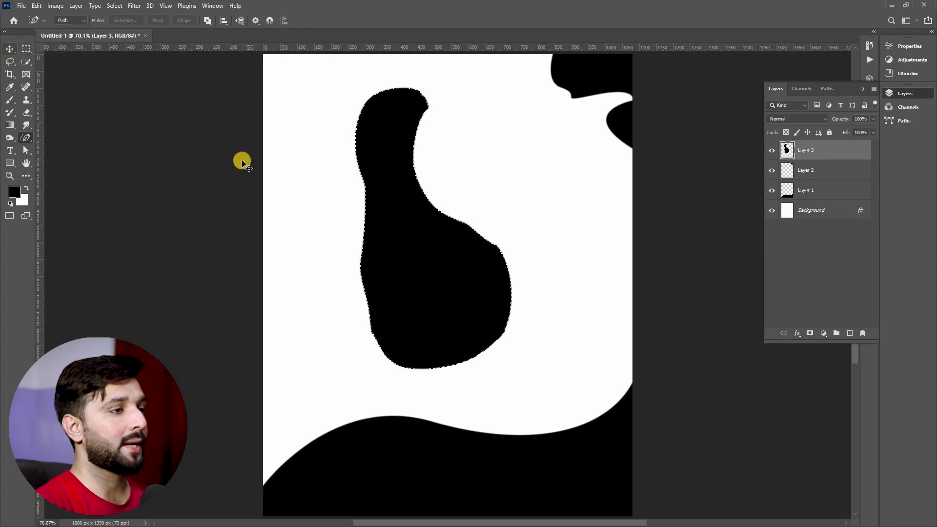
left_click_drag(422, 227, 345, 231)
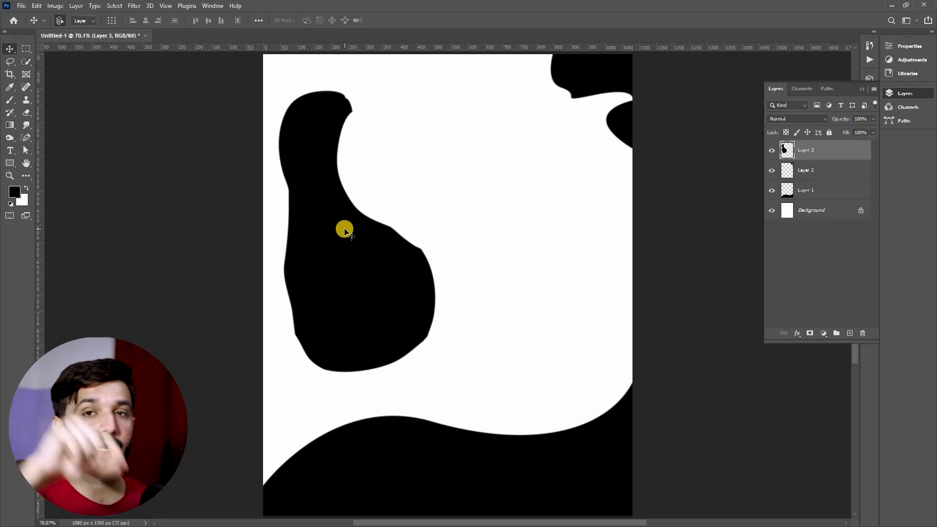
left_click_drag(350, 237, 373, 221)
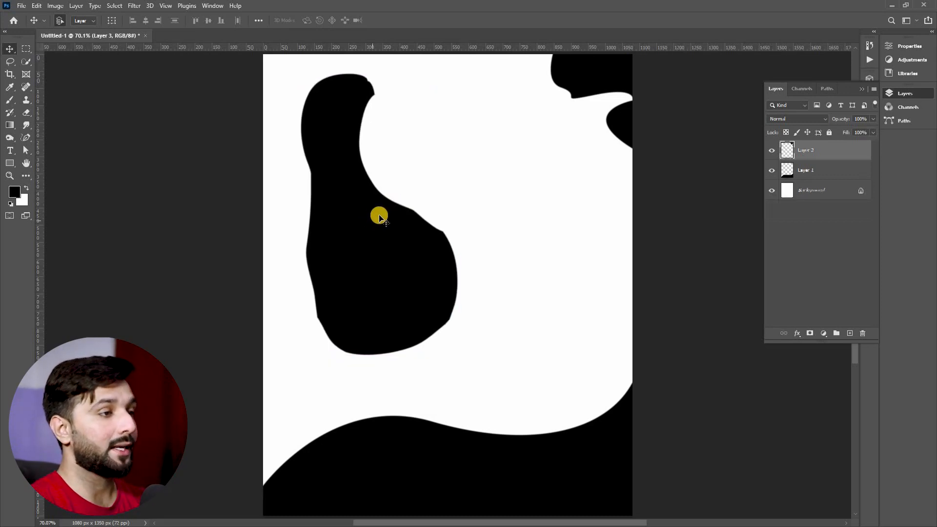
key("Delete")
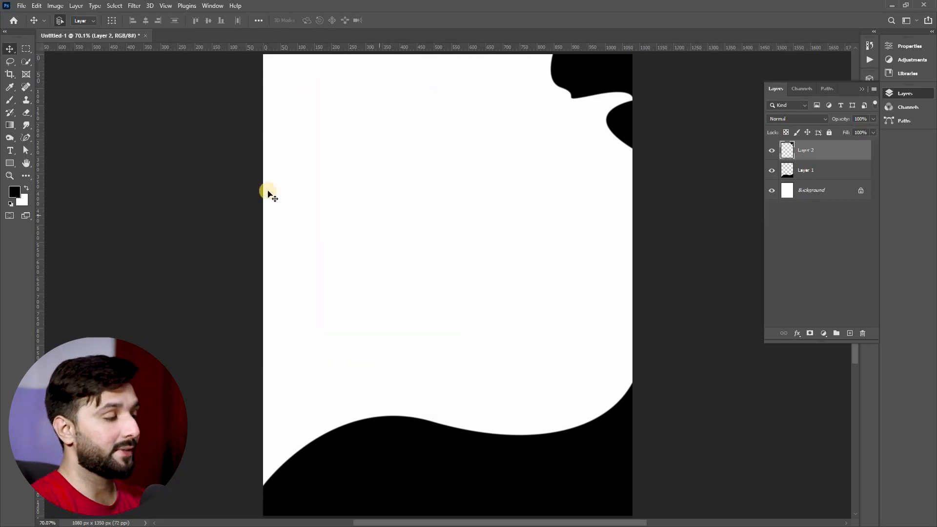
- Start a new Pen tool path that waves from the canvas's left side to a peak near the middle and curves down
left_click(26, 138)
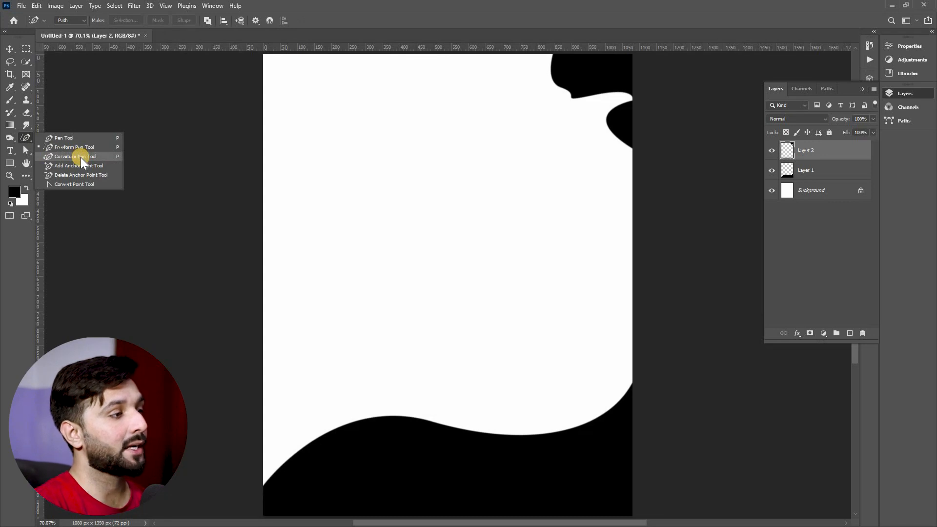
left_click(81, 157)
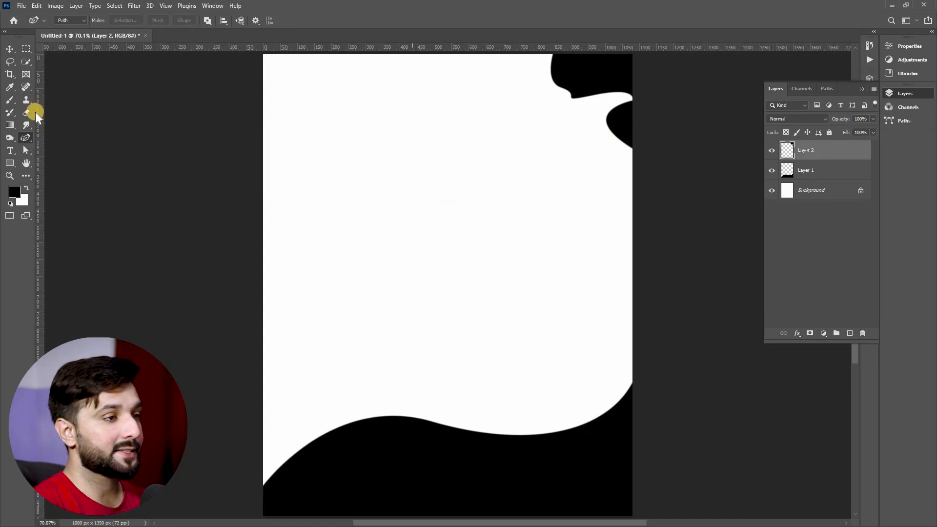
left_click(26, 138)
left_click(49, 140)
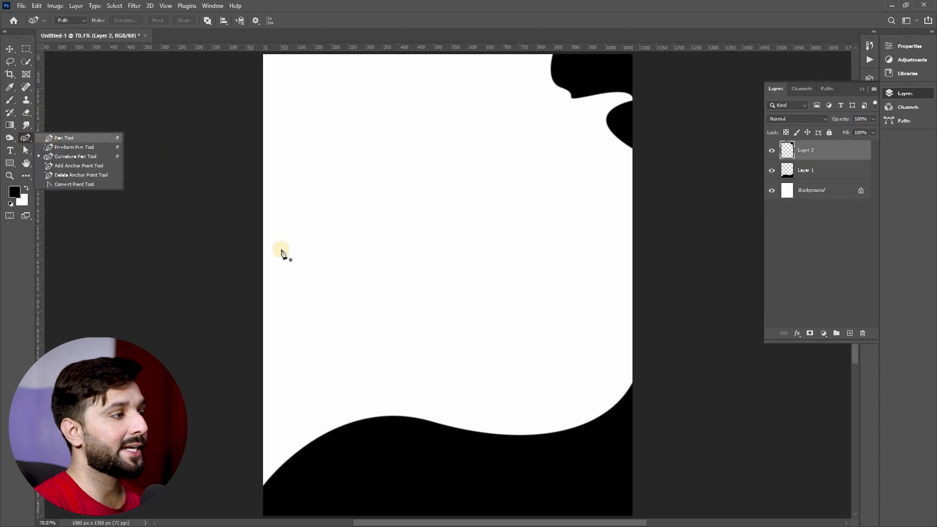
left_click(294, 265)
left_click_drag(363, 240, 420, 263)
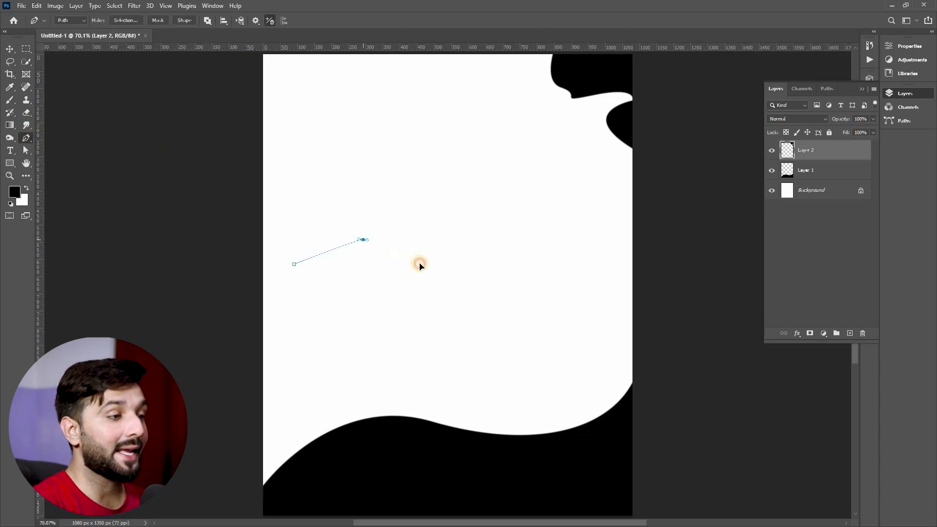
left_click(450, 213)
left_click_drag(480, 204, 496, 242)
left_click(490, 301)
left_click(397, 326)
left_click(327, 320)
key("ctrl+z")
left_click_drag(482, 306, 388, 306)
key("ctrl+z")
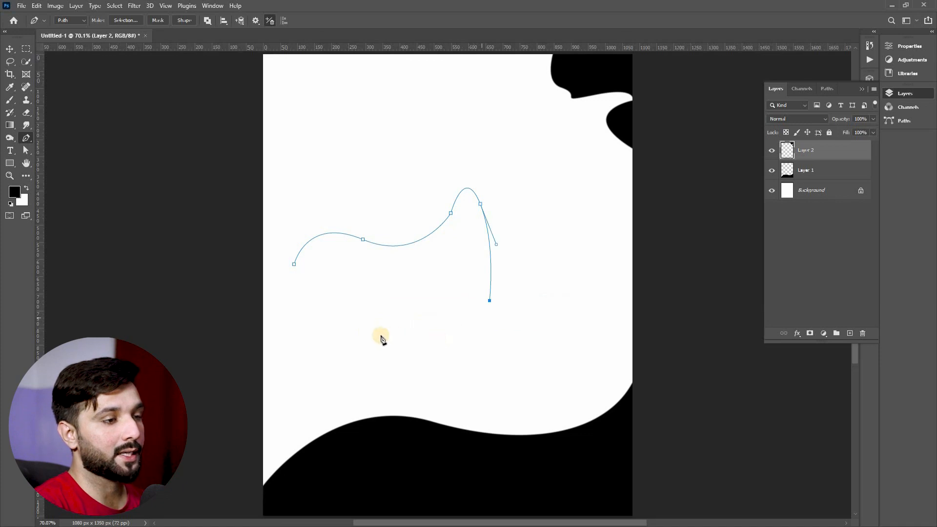
- Draw the path's lower curve back to the left and close the path at its starting anchor
left_click(381, 336)
key("ctrl+z")
left_click_drag(379, 336, 319, 292)
left_click(287, 310)
left_click(294, 264)
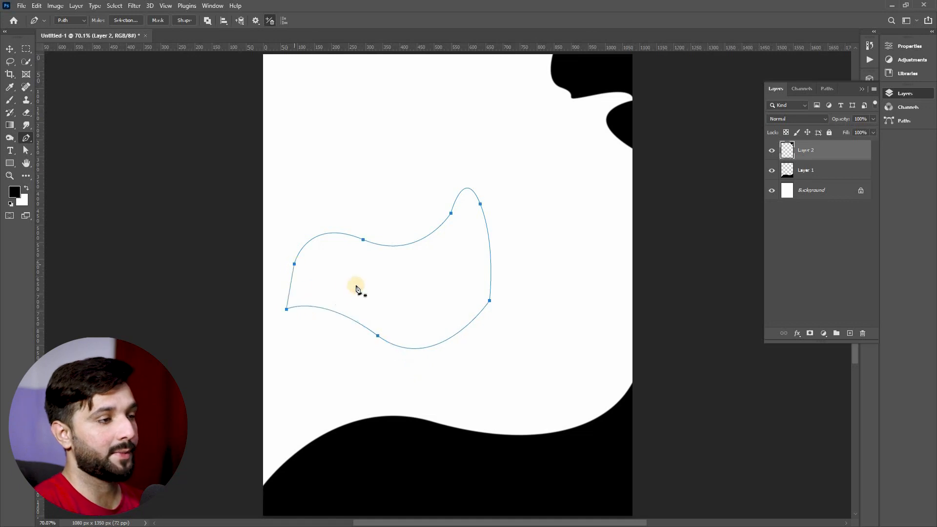
- Add anchor points along the upper and lower curves of the closed path with the Curvature Pen tool
right_click(354, 272)
left_click(81, 163)
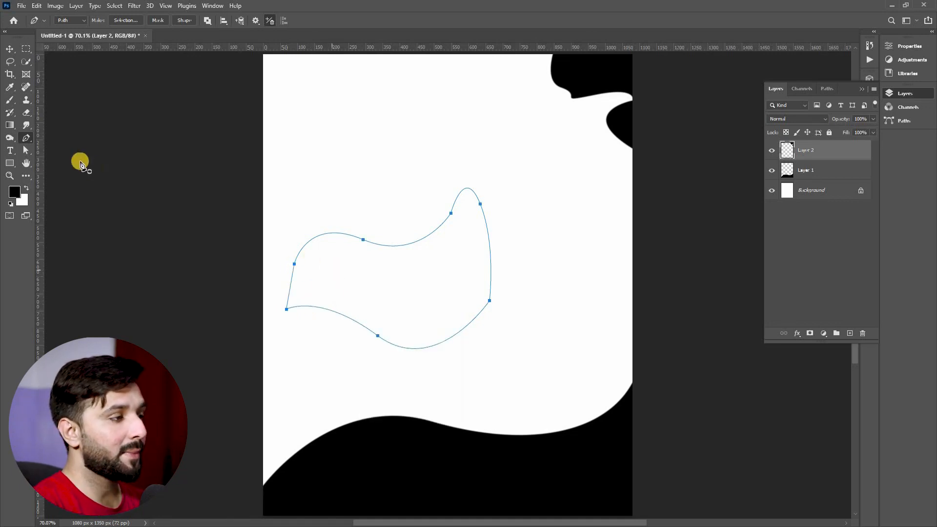
right_click(26, 141)
left_click(53, 158)
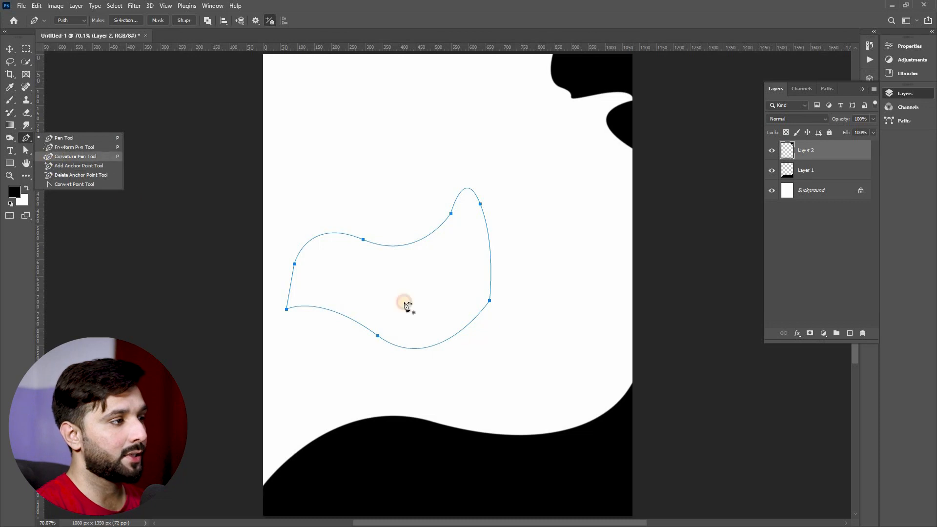
left_click(409, 347)
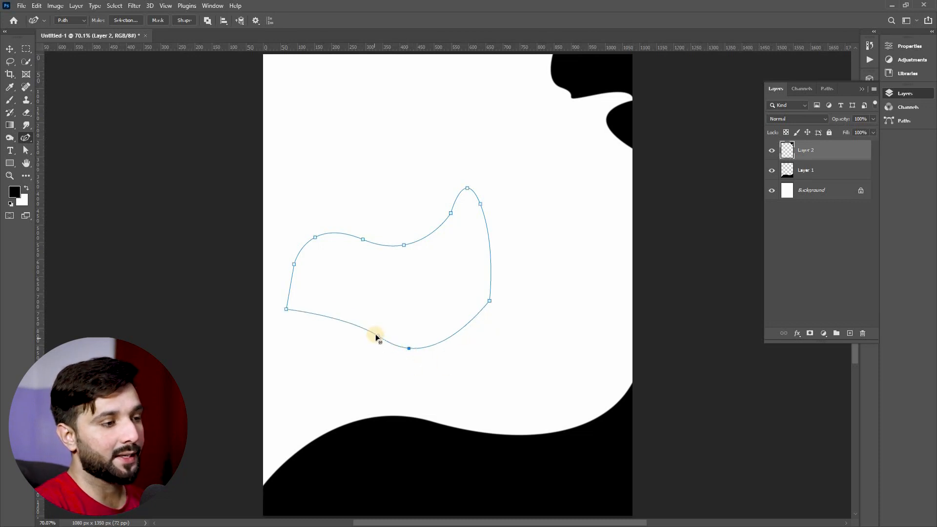
- Pull a new anchor point on the path's lower curve down and to the left, and remove the extra point beside the leftmost corner
left_click_drag(377, 335, 339, 365)
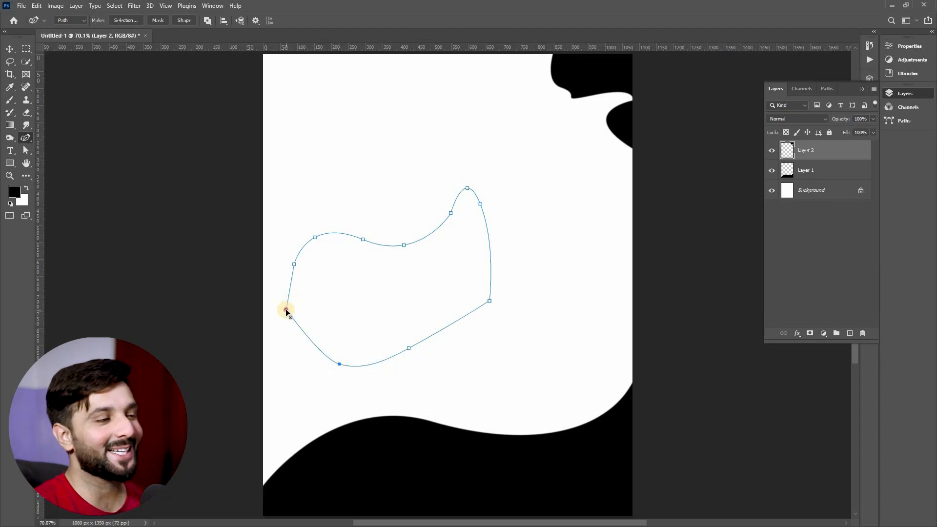
left_click_drag(293, 310, 302, 306)
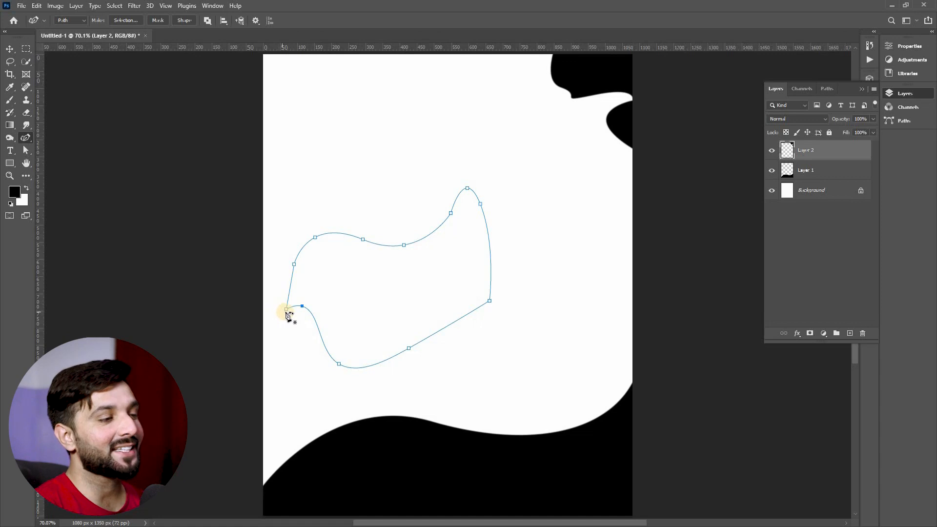
left_click_drag(302, 306, 302, 296)
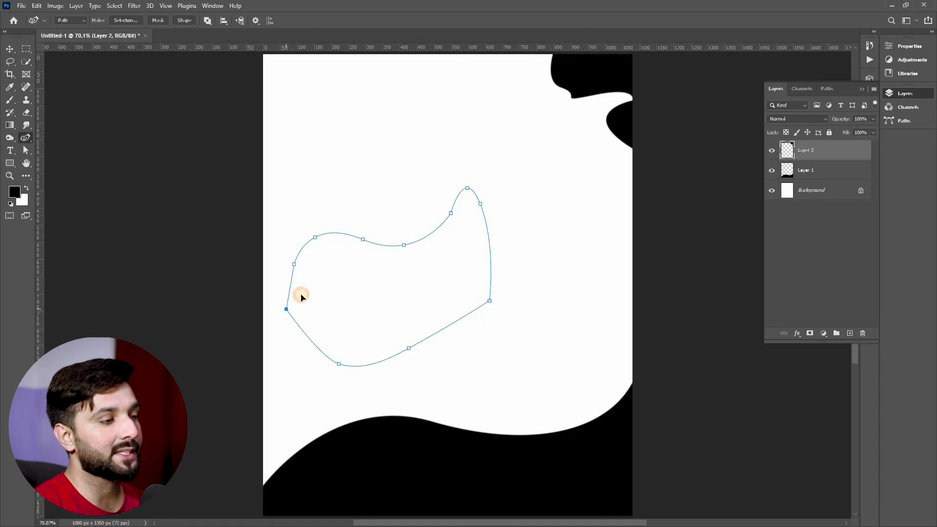
key("Delete")
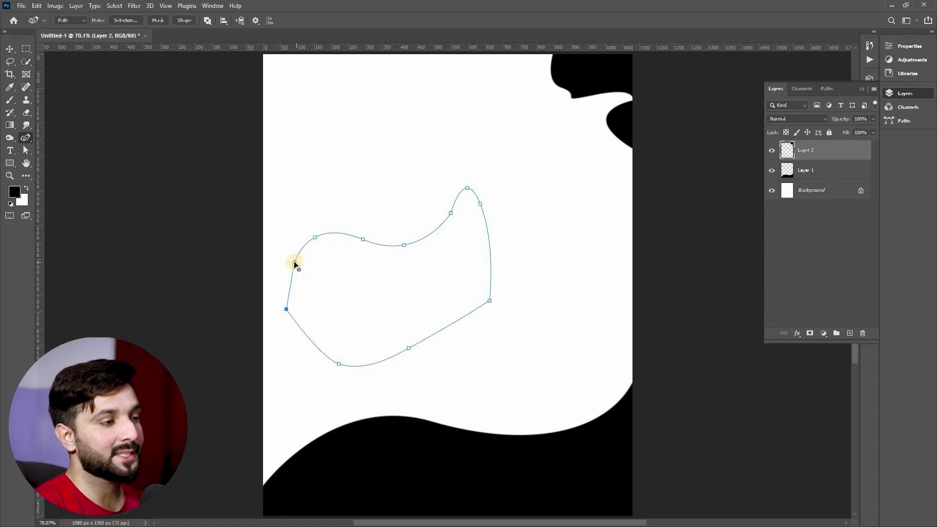
- Reshape the closed path with the Curvature Pen tool, moving its upper anchors outward into two humps and raising its lower anchors
mouse_move(294, 264)
left_mouse_down()
mouse_move(318, 268)
mouse_move(333, 291)
mouse_move(309, 264)
mouse_move(285, 277)
left_mouse_up()
left_click_drag(315, 236, 322, 215)
left_click(384, 245)
left_click_drag(404, 245, 402, 184)
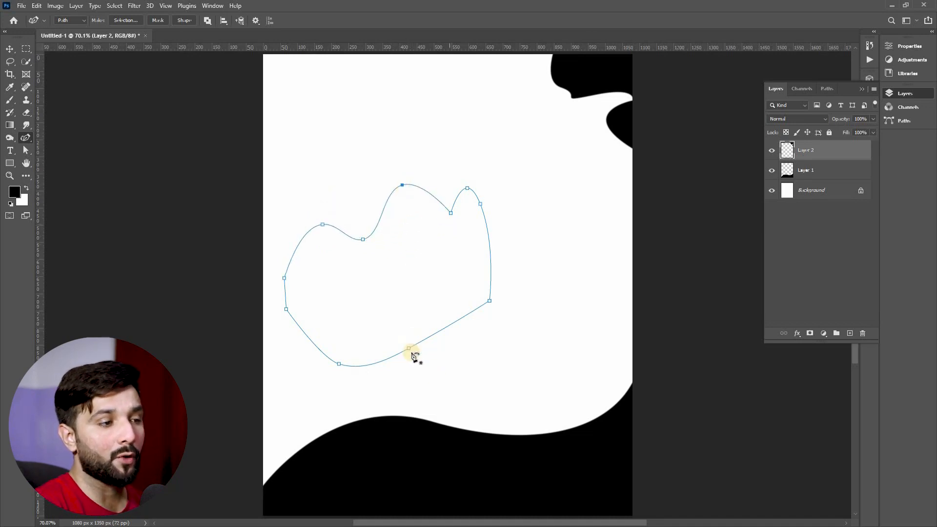
left_click_drag(410, 351, 410, 327)
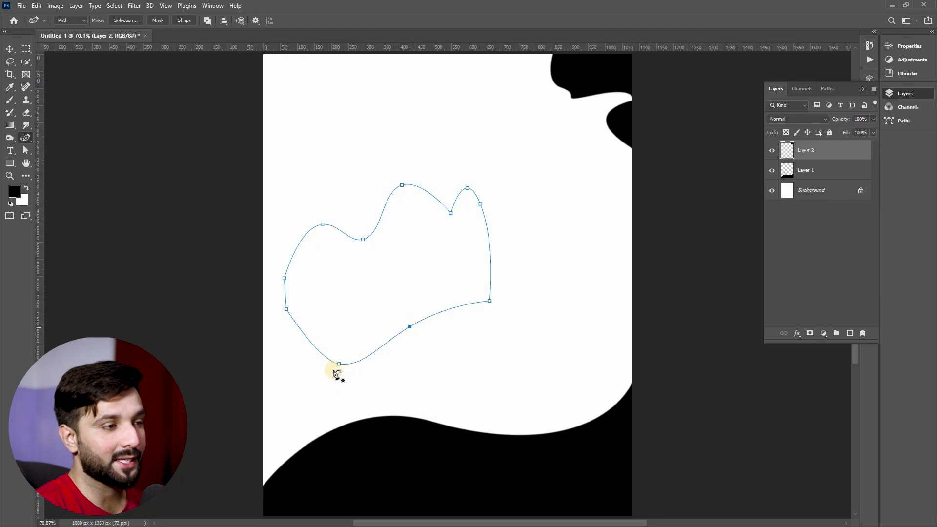
left_click_drag(339, 364, 333, 348)
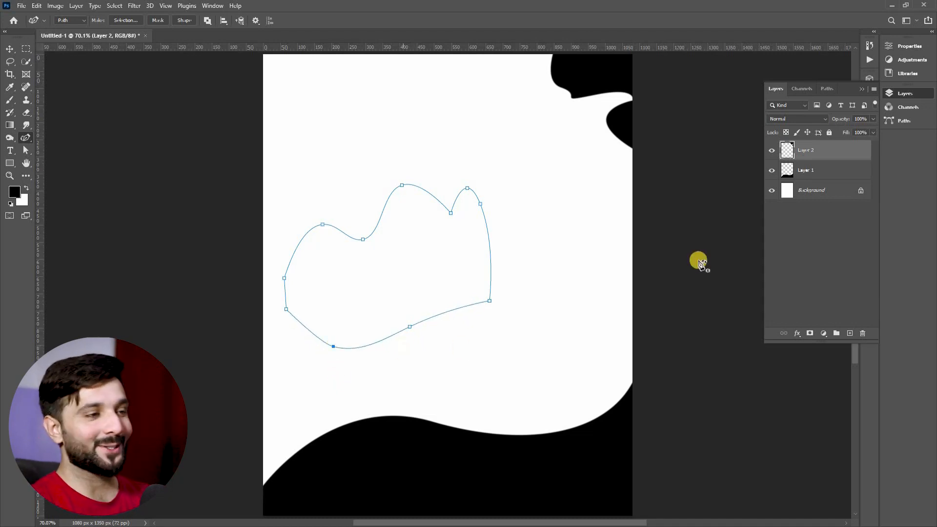
- Add a new layer, make a selection from the path, fill it with the black foreground colour and deselect
left_click(849, 334)
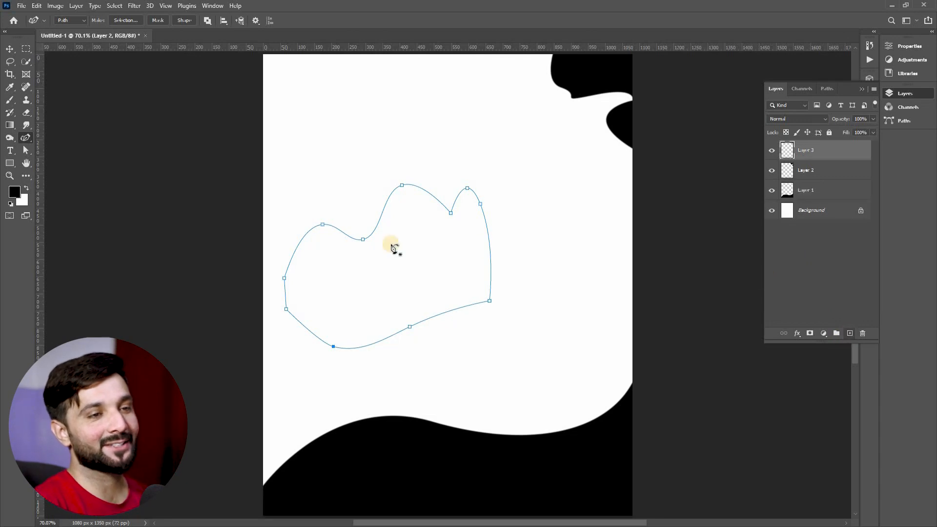
right_click(428, 276)
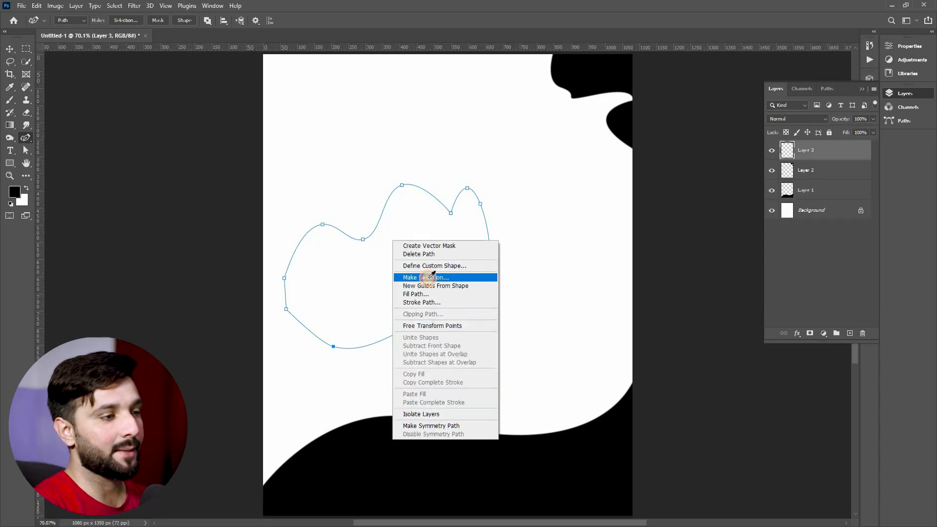
left_click(429, 277)
key("Return")
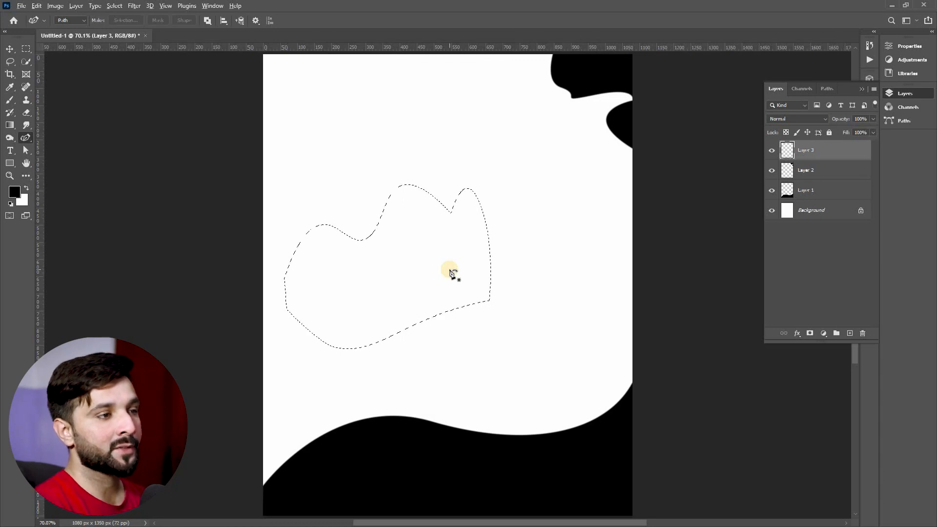
key("alt+BackSpace")
left_click(11, 49)
key("ctrl+d")
- Move and rotate the black shape so it sits in the canvas's upper-left corner, partly outside the canvas, and deselect its layer
left_click_drag(417, 280, 362, 208)
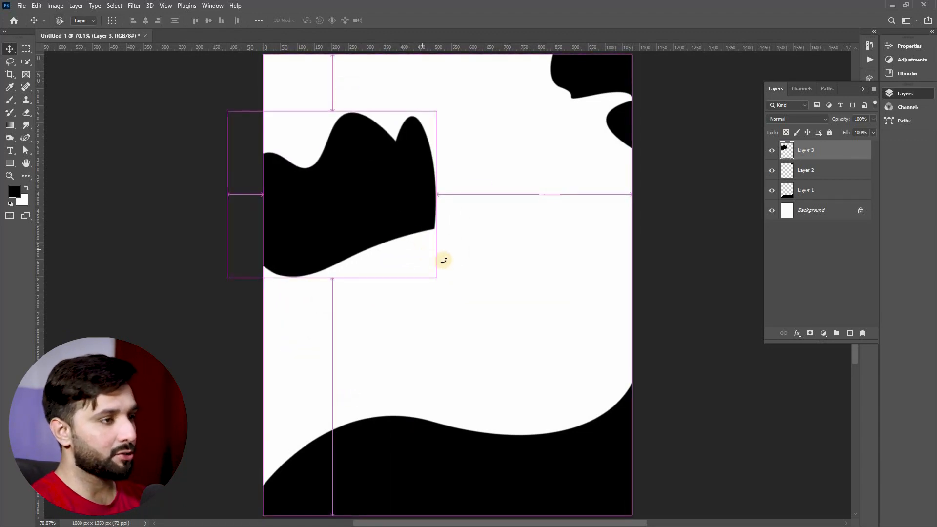
key("ctrl+t")
left_click_drag(224, 319, 215, 242)
left_click_drag(313, 261, 260, 122)
left_click_drag(368, 131, 282, 132)
key("Return")
left_click(464, 255)
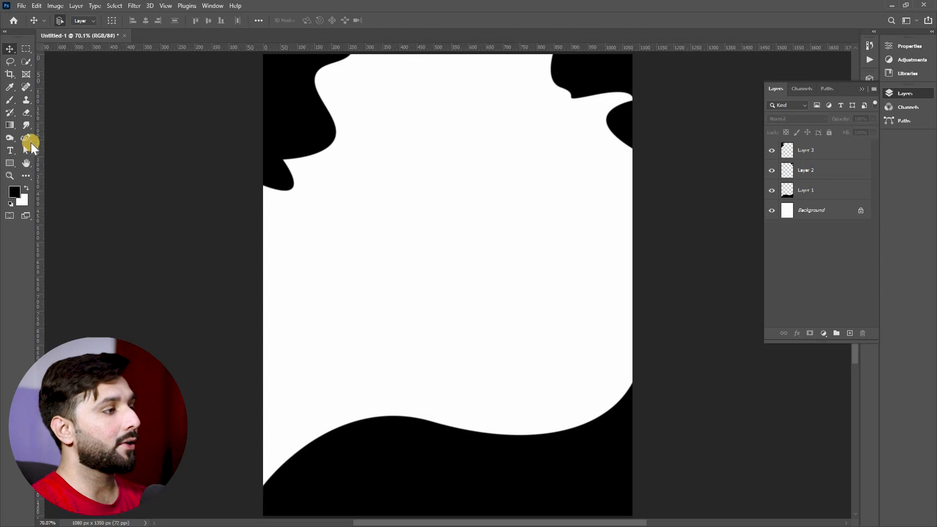
left_click_drag(31, 143, 296, 213)
left_click(312, 218)
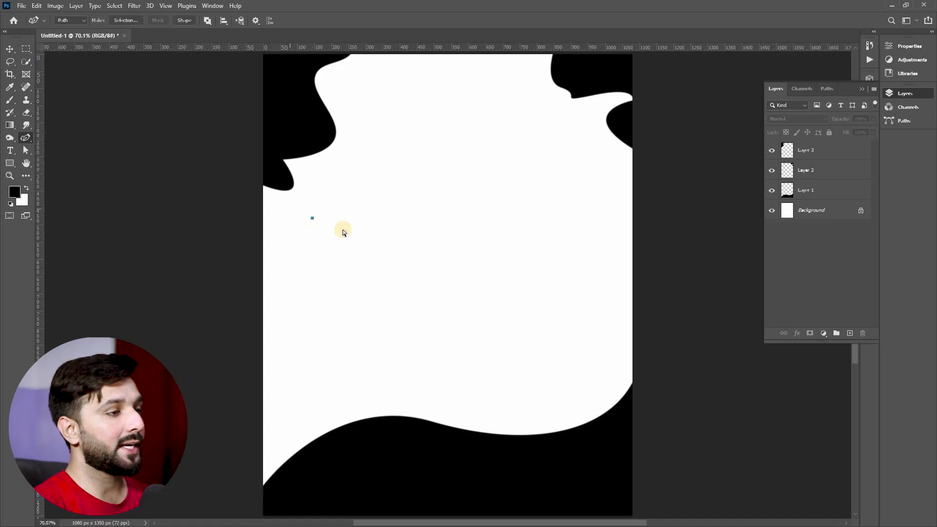
key("ctrl+z")
- Draw a closed, rounded blob path in the middle of the canvas with the Pen tool
left_click_drag(23, 140, 58, 140)
left_click(356, 274)
left_click_drag(456, 252, 536, 286)
left_click_drag(528, 325, 502, 378)
key("ctrl+z")
left_click_drag(480, 312, 454, 351)
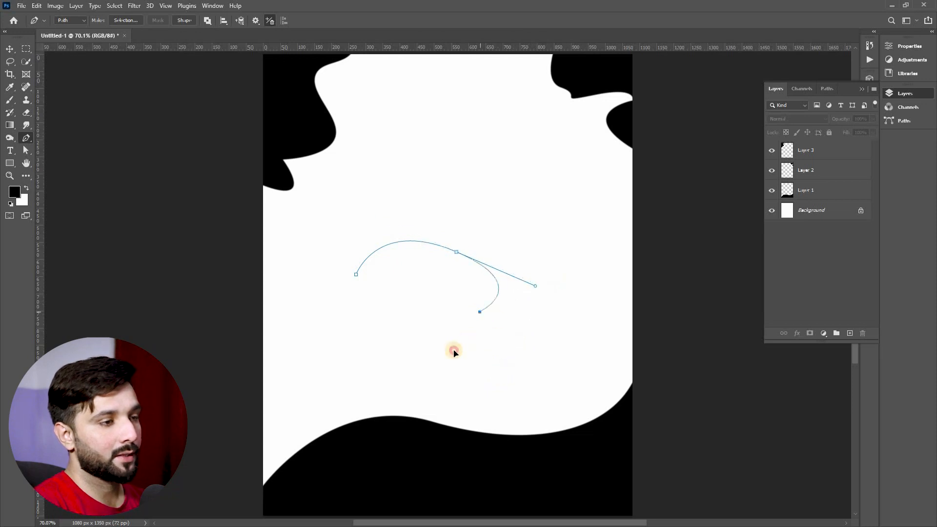
key("ctrl+z")
left_click_drag(457, 318, 355, 297)
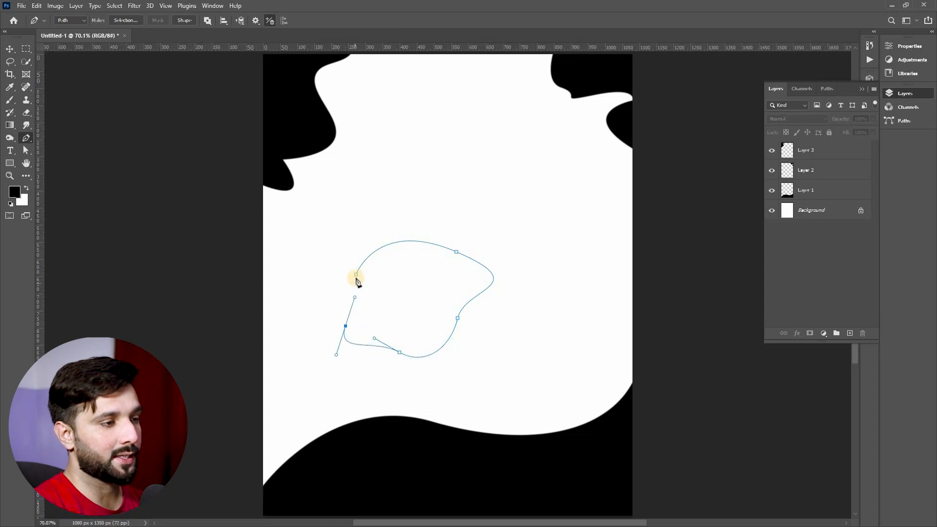
left_click(357, 275)
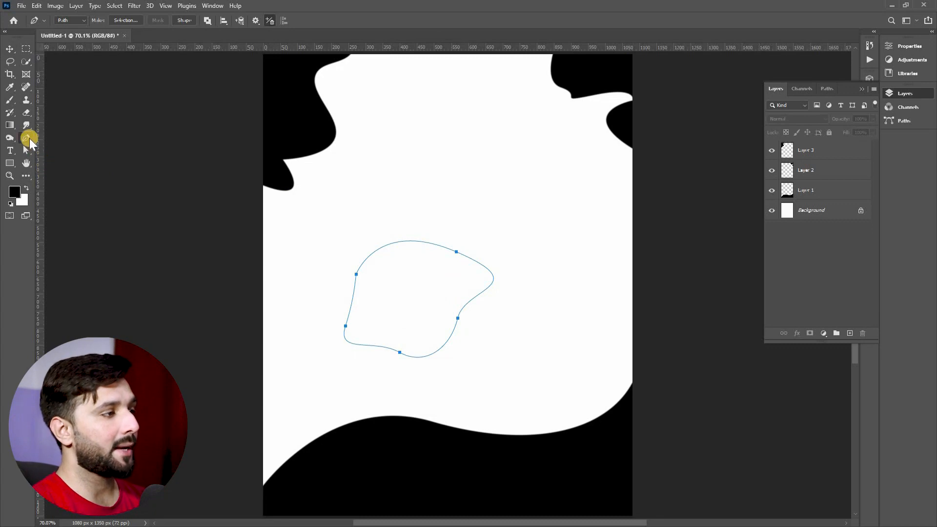
- Add an anchor point on the blob's top curve with the Add Anchor Point Tool and reshape the neighbouring upper-right anchor and its handle
left_click(28, 140)
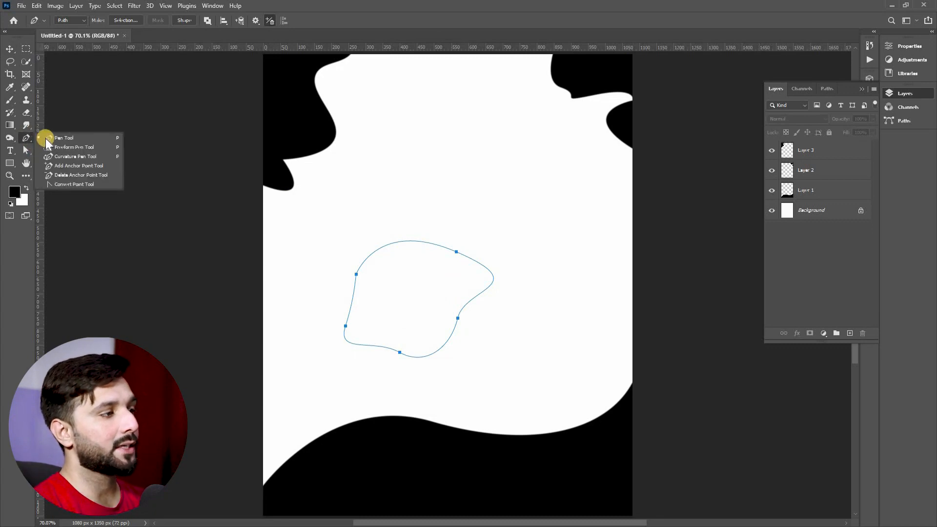
left_click(80, 166)
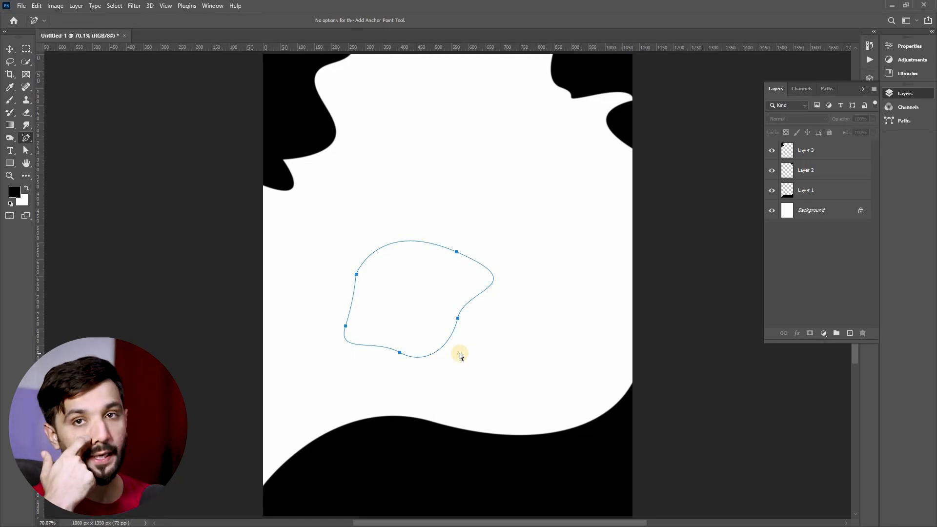
left_click(402, 242)
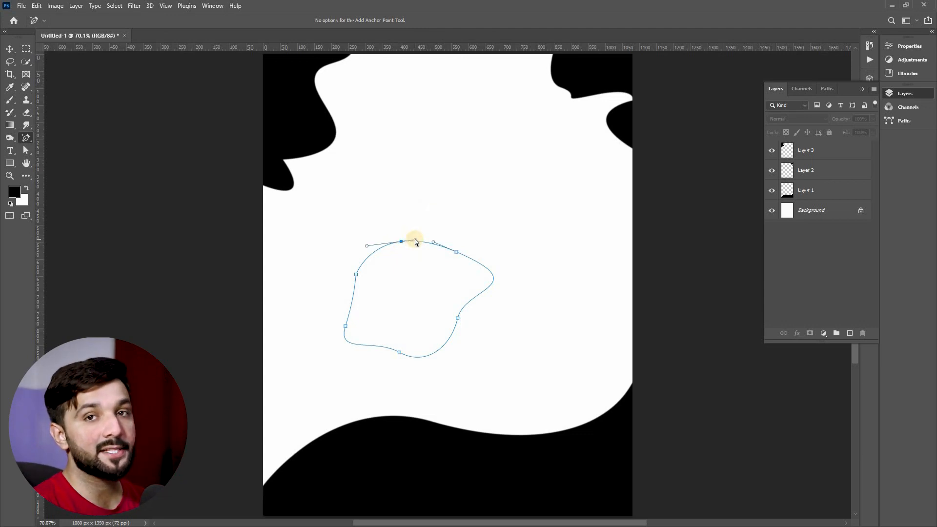
left_click_drag(414, 238, 449, 266)
left_click_drag(523, 309, 502, 231)
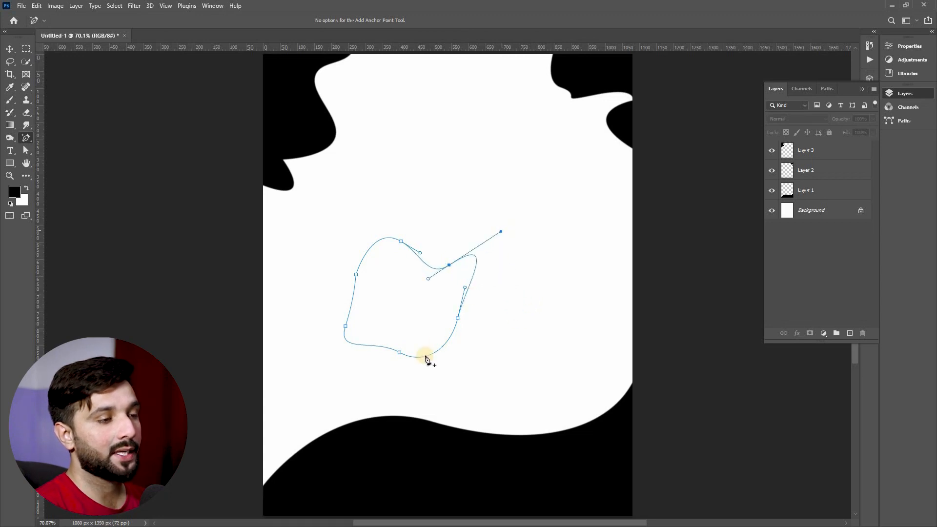
- Adjust the direction handles of the blob's right, bottom and left anchors, bending the left side inward at its upper anchor
left_click(458, 319)
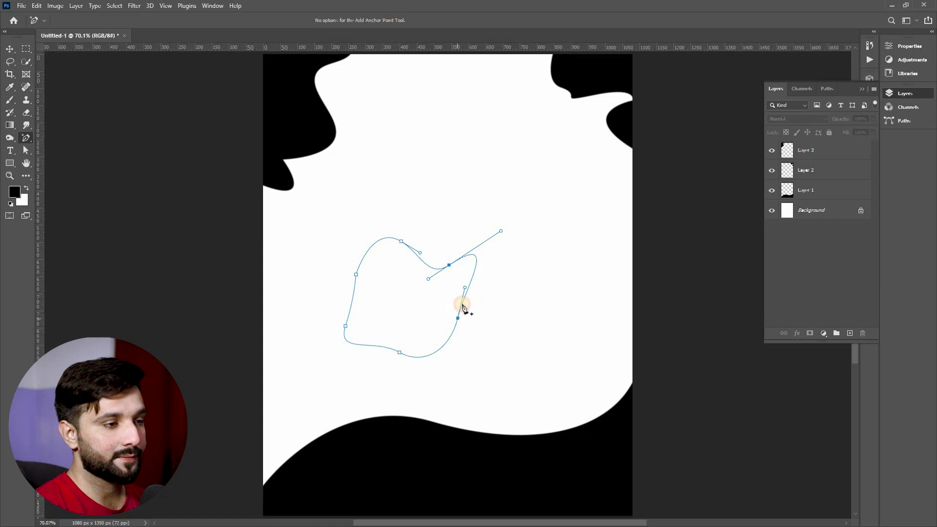
left_click_drag(464, 290, 467, 354)
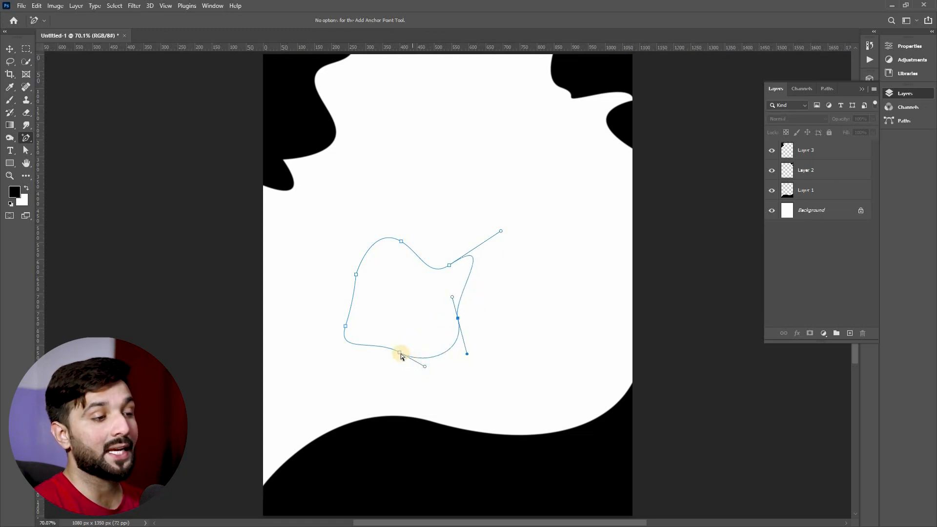
left_click(426, 368)
left_click_drag(425, 367, 424, 332)
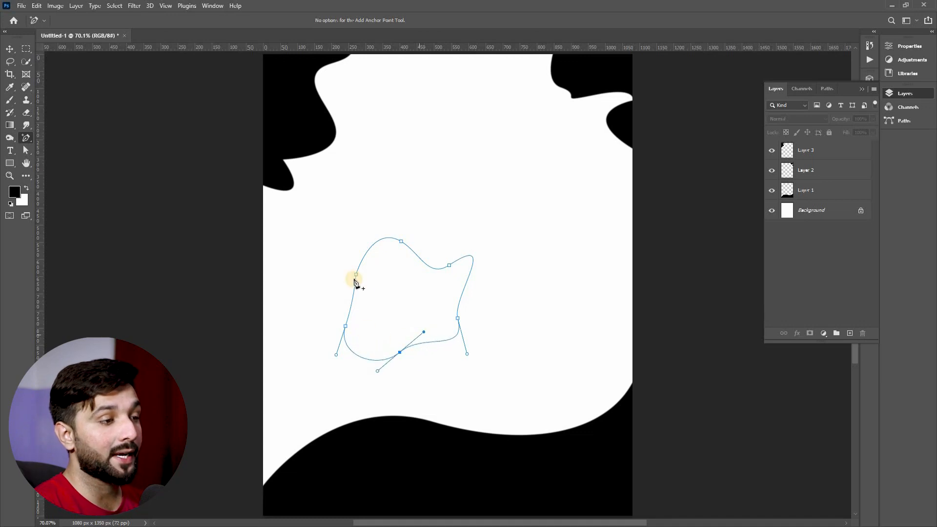
left_click(356, 276)
left_click_drag(358, 276, 338, 289)
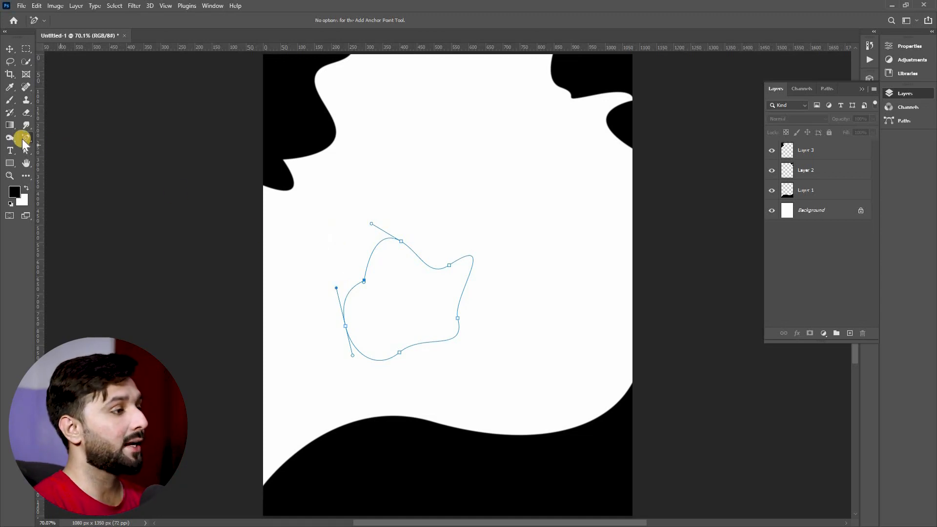
- Try removing the blob's top anchor with the Delete Anchor Point Tool and undo the deletion
left_click_drag(26, 138, 60, 175)
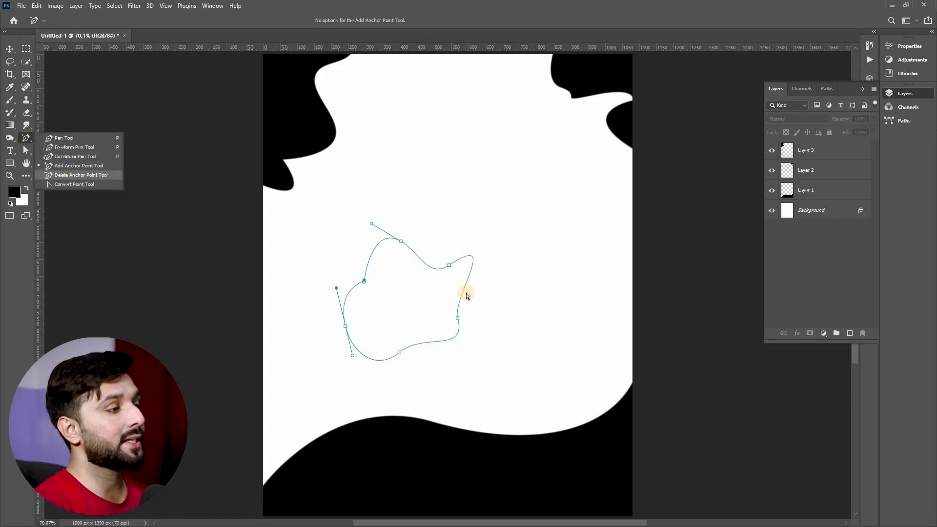
left_click(401, 240)
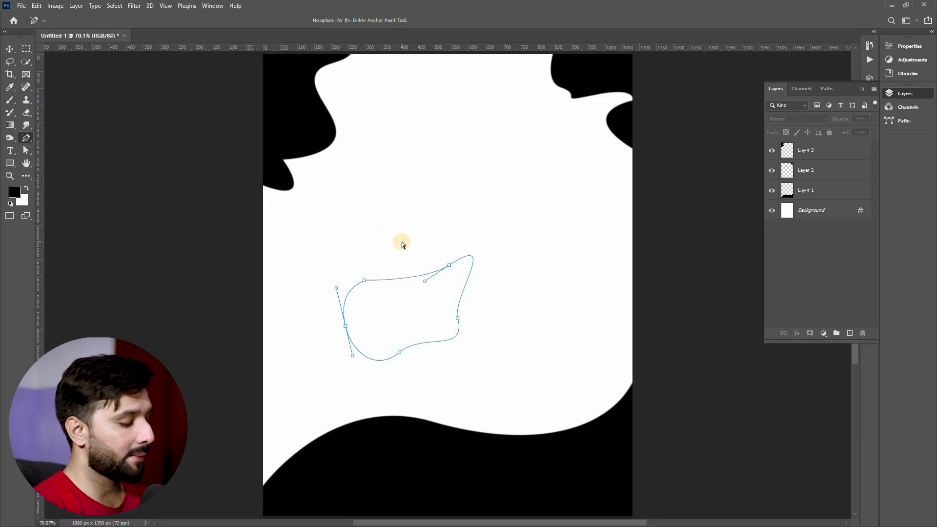
key("ctrl+z")
- Compare the context options offered inside the path with the Move tool and with the Pen tool
left_click(11, 49)
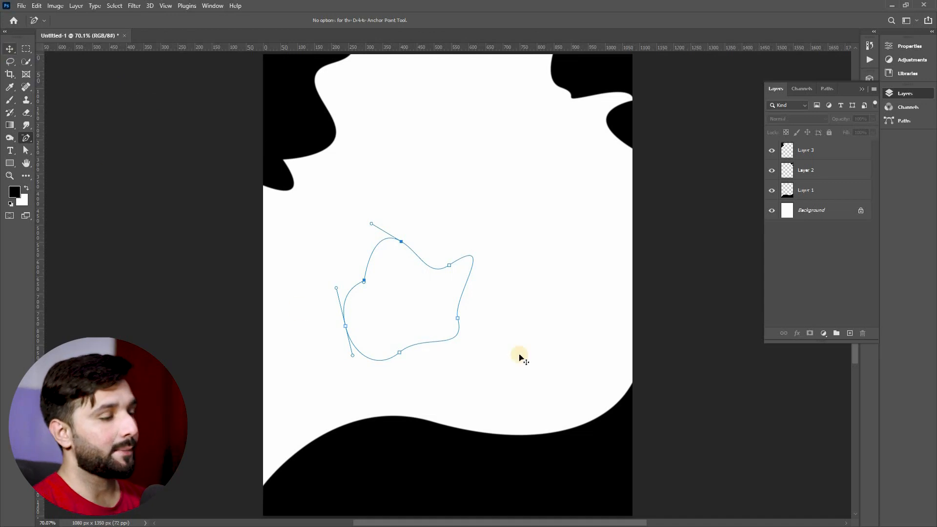
right_click(411, 293)
left_click(393, 298)
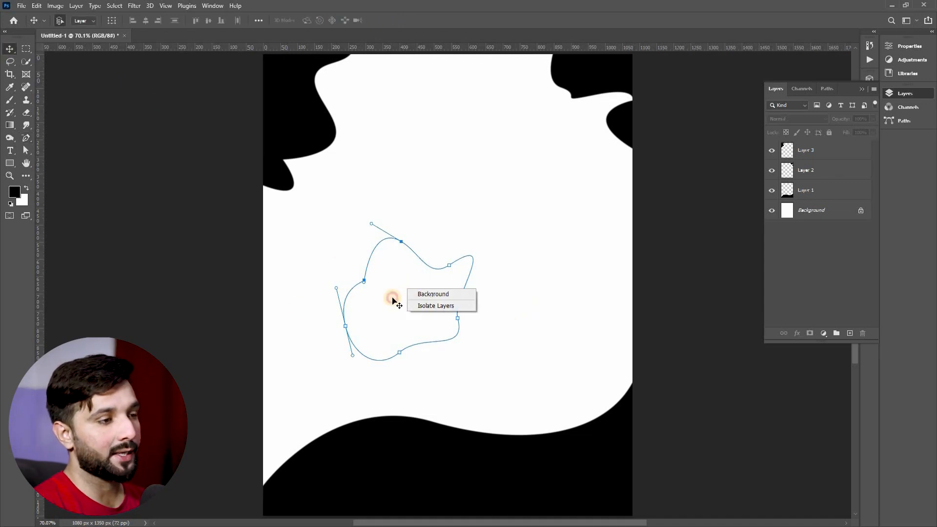
left_click(24, 138)
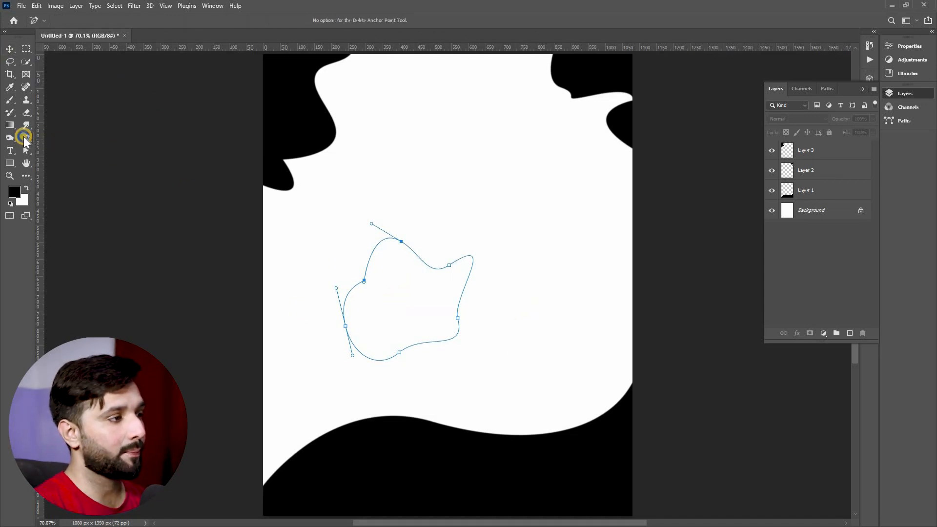
left_click(46, 136)
right_click(427, 289)
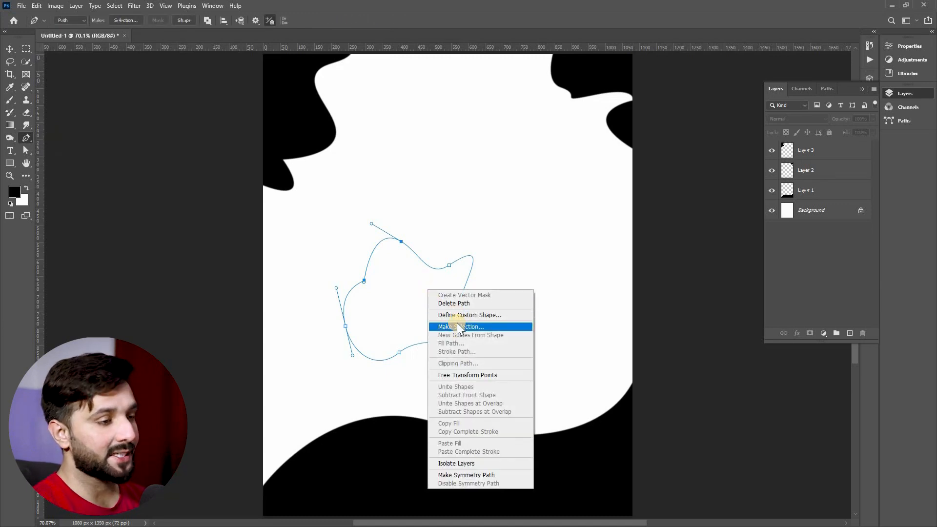
- Convert the blob's top anchor to a corner with the Convert Point Tool and pull out new handles to make it a smooth curve
left_click(27, 141)
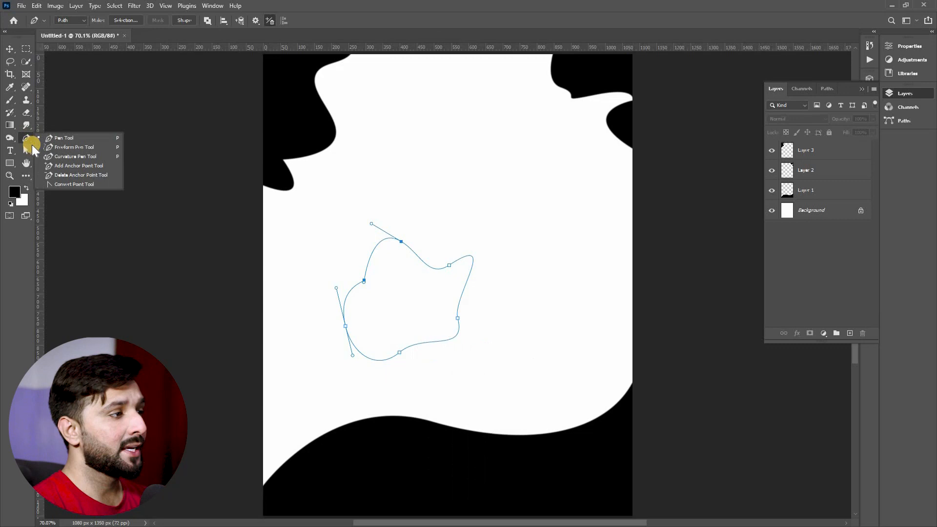
left_click(50, 184)
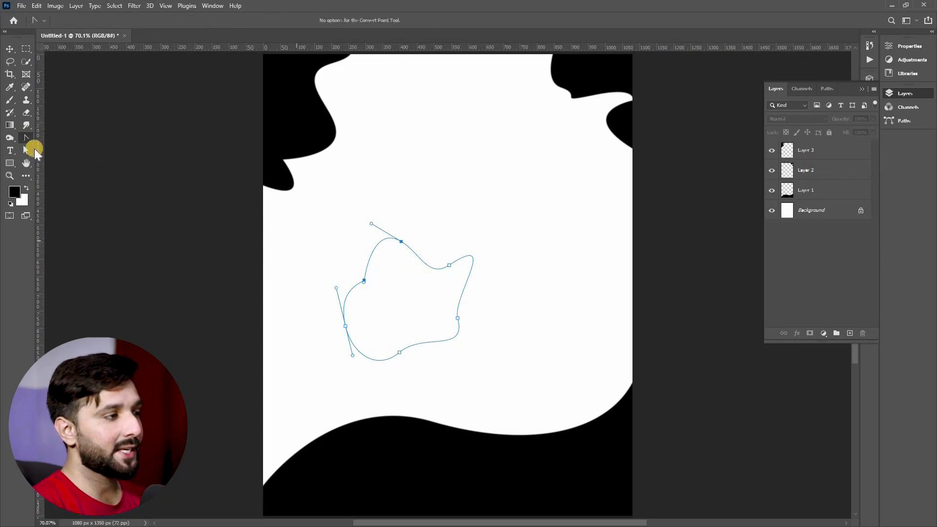
left_click(402, 242)
mouse_move(402, 243)
left_mouse_down()
mouse_move(397, 226)
mouse_move(409, 248)
left_mouse_up()
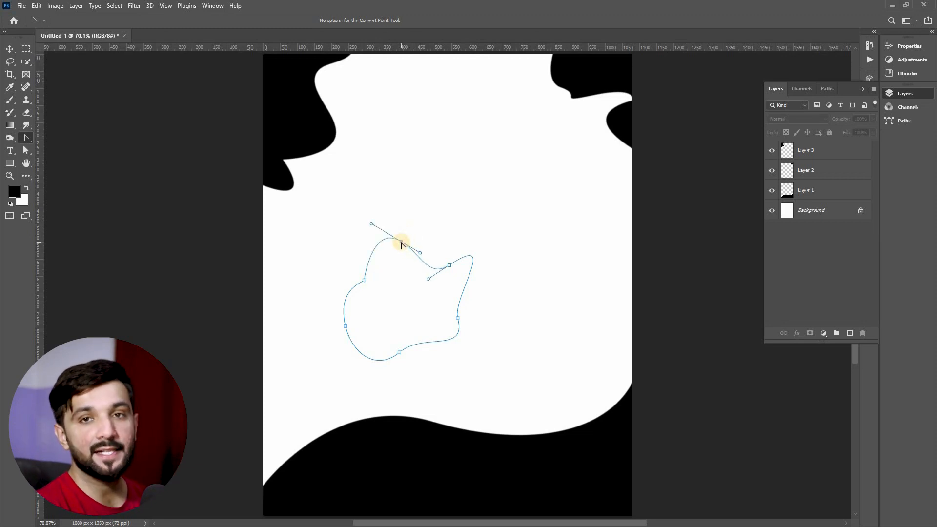
left_click(401, 243)
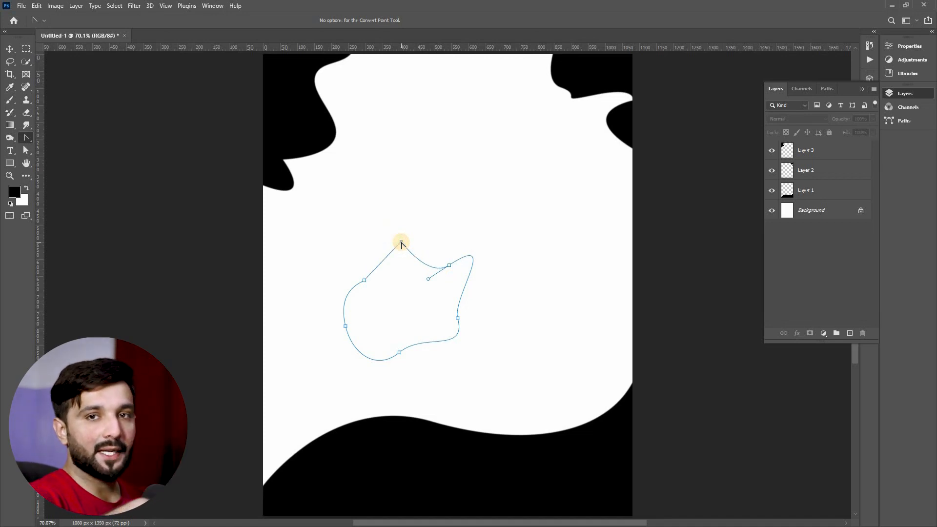
left_click_drag(401, 244, 454, 237)
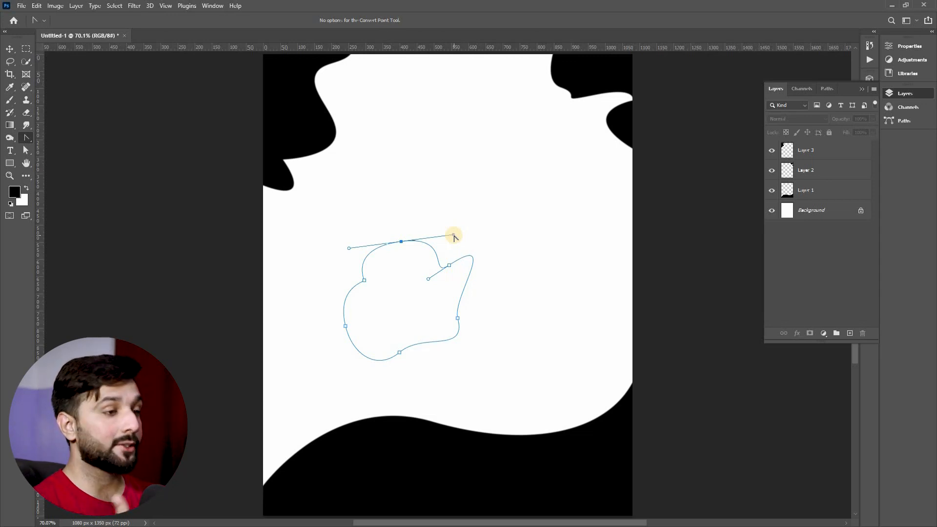
- Convert the blob's lower-right anchor to a corner with the Convert Point Tool and pull out new diagonal handles from it
left_click(457, 319)
key("ctrl+z")
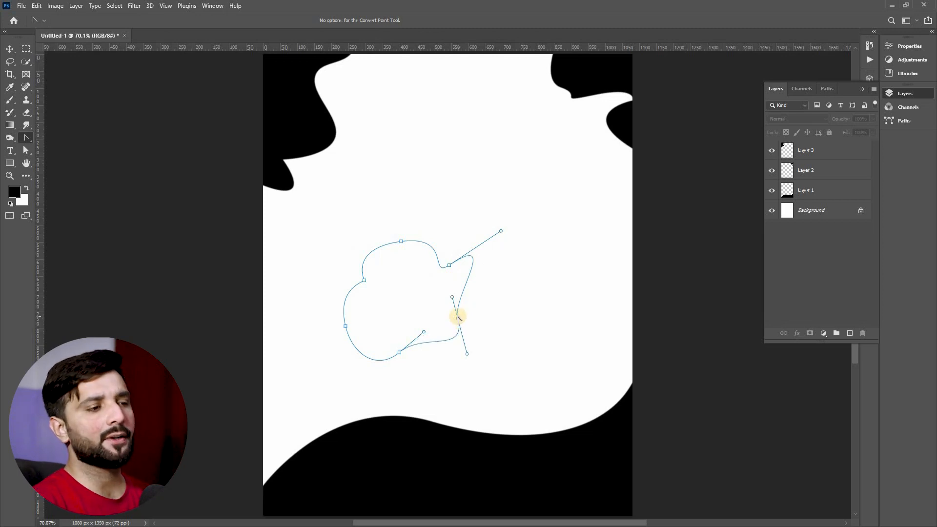
left_click(457, 318)
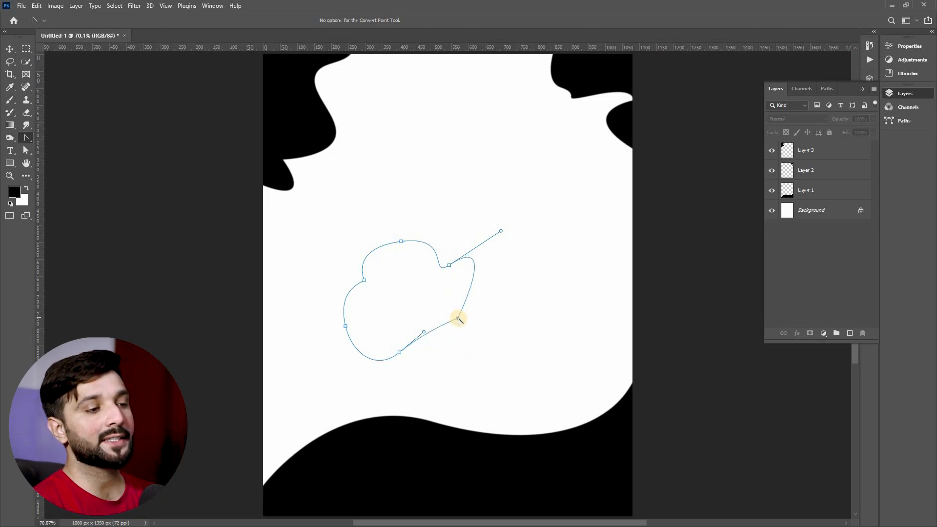
left_click_drag(457, 319, 474, 337)
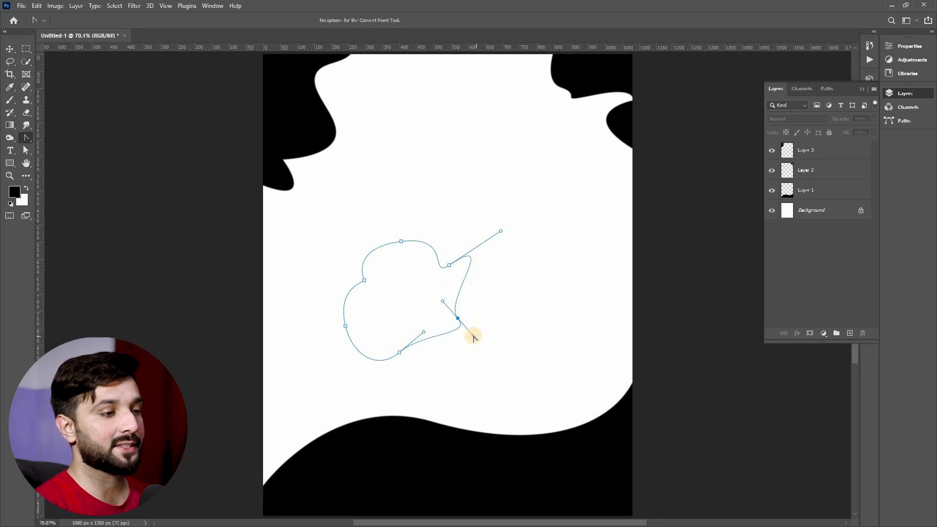
- Turn the blob path into a selection and fill it with black on a new layer directly above the Background
right_click(407, 272)
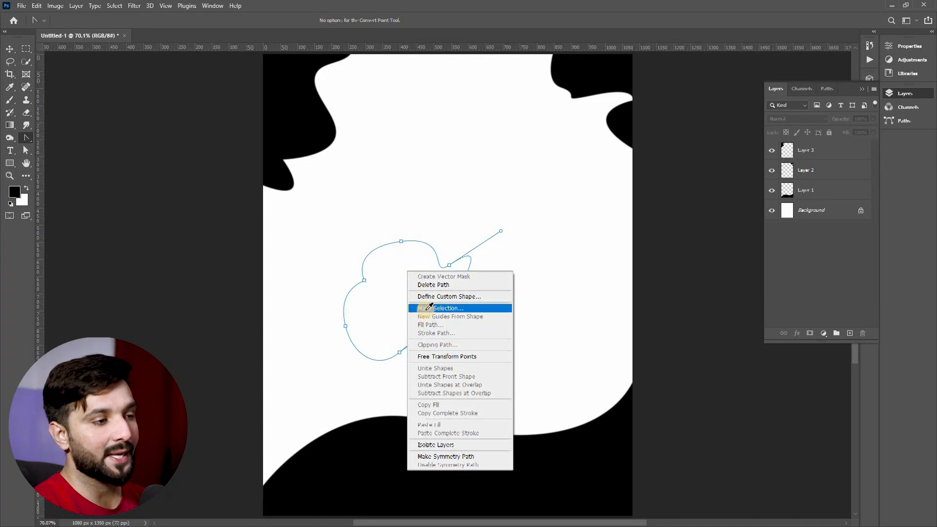
left_click(425, 309)
key("Return")
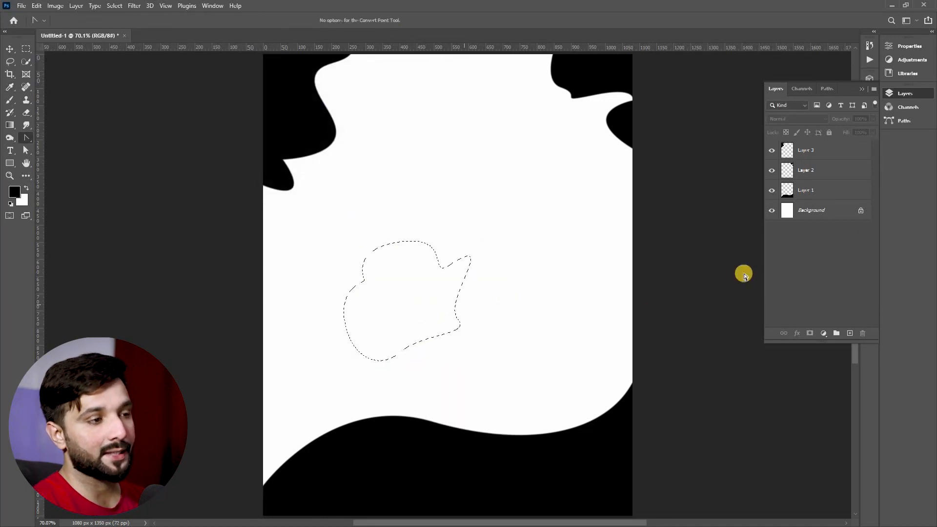
left_click(826, 210)
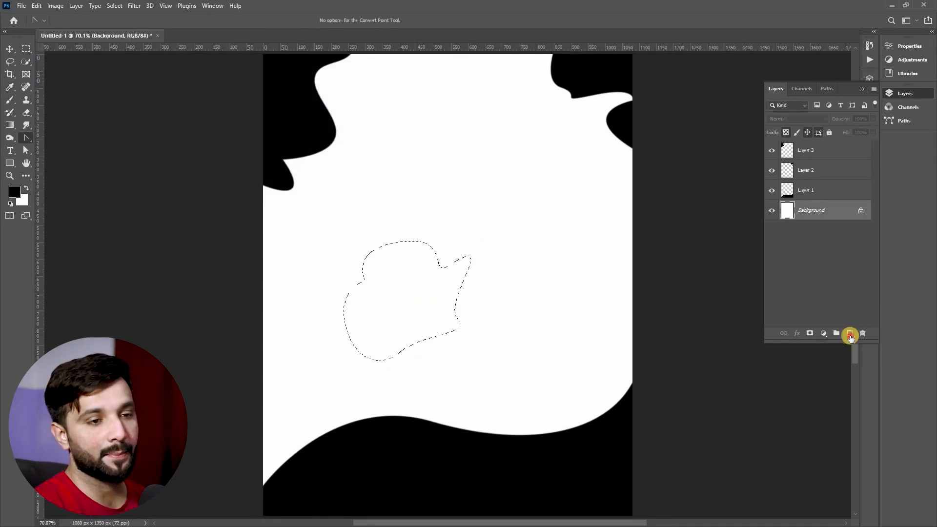
left_click(850, 334)
key("alt+BackSpace")
- Deselect and move the filled black blob to the canvas's right edge so it is partly cut off
left_click(10, 61)
left_click(10, 49)
key("ctrl+d")
mouse_move(663, 353)
left_mouse_down()
mouse_move(655, 359)
mouse_move(657, 335)
mouse_move(659, 353)
left_mouse_up()
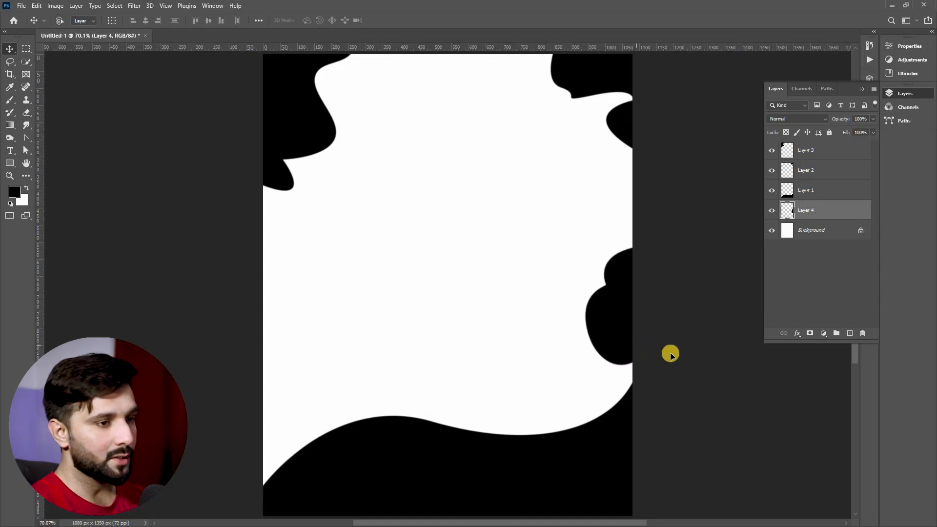
- Rotate the blob with Free Transform and place it higher along the canvas's right edge, below the existing black shape
key("ctrl+t")
left_click_drag(729, 327, 729, 323)
left_click_drag(643, 326, 639, 277)
left_click_drag(730, 281, 713, 198)
left_click_drag(638, 285, 648, 276)
key("Return")
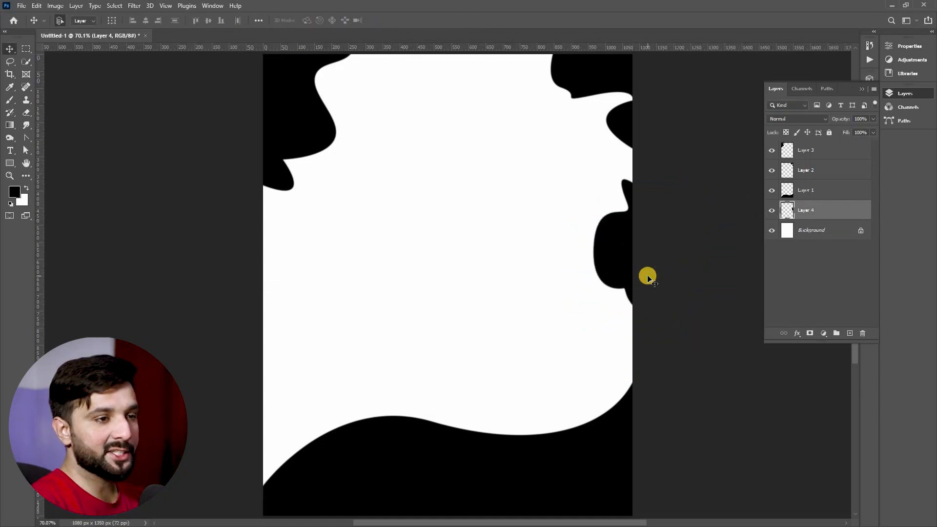
left_click(430, 253)
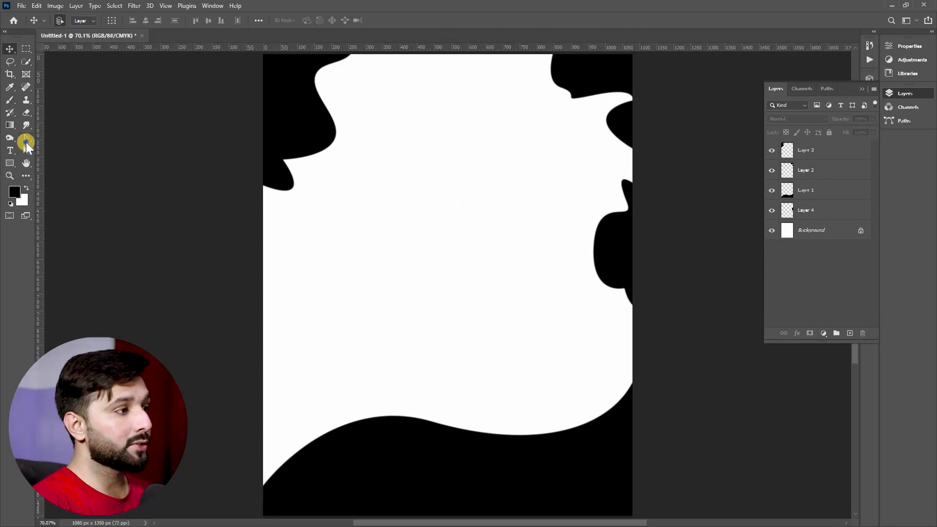
- Draw a closed right-angled triangle path with the Pen Tool in the blank middle area, using a horizontal base and a vertical right side
right_click(26, 141)
left_click(72, 137)
key("p")
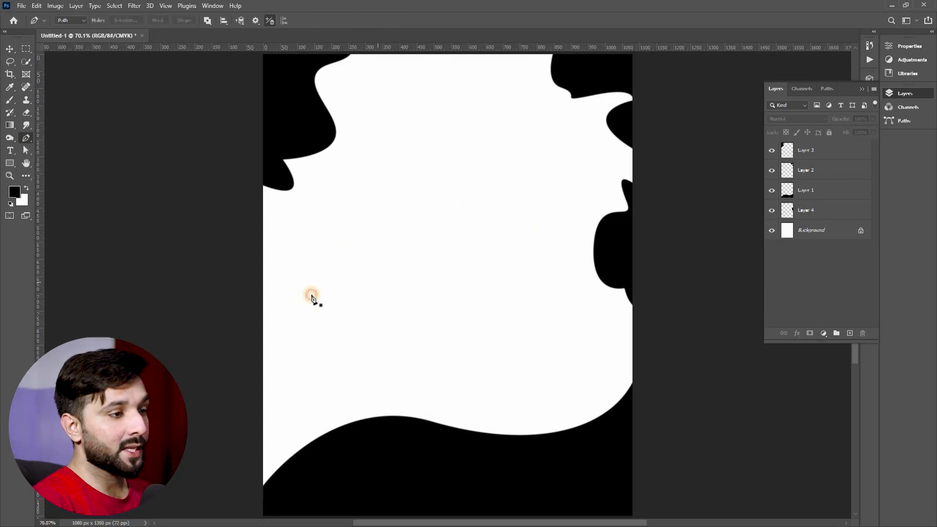
left_click(311, 295)
left_click(491, 295)
key("ctrl+z")
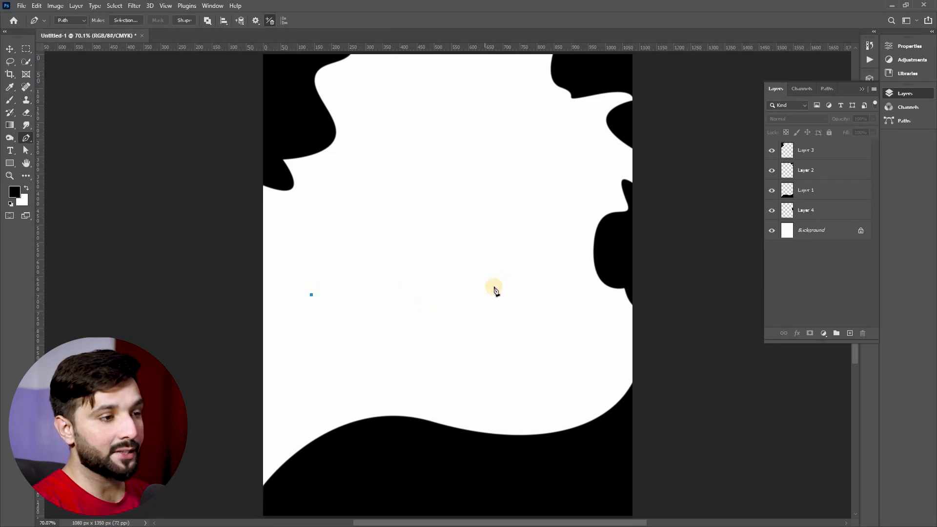
left_click(502, 295)
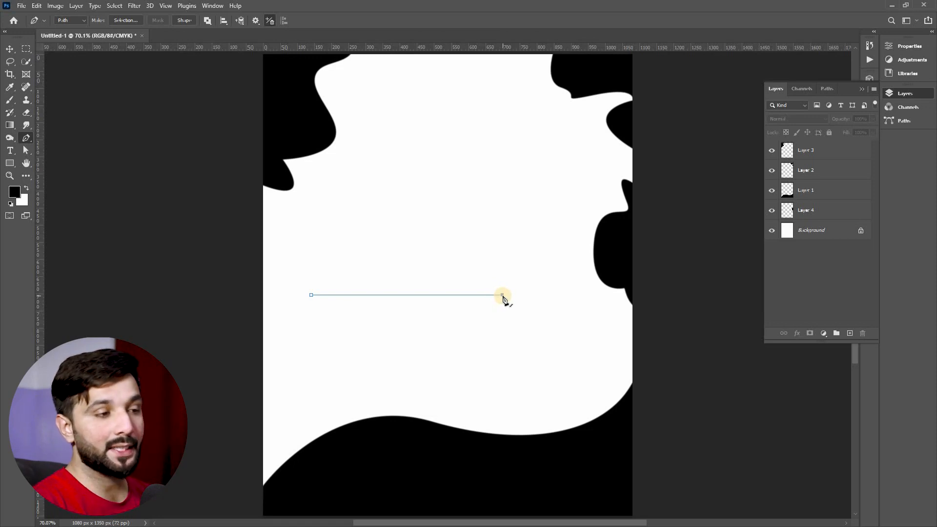
left_click(495, 126, "shift")
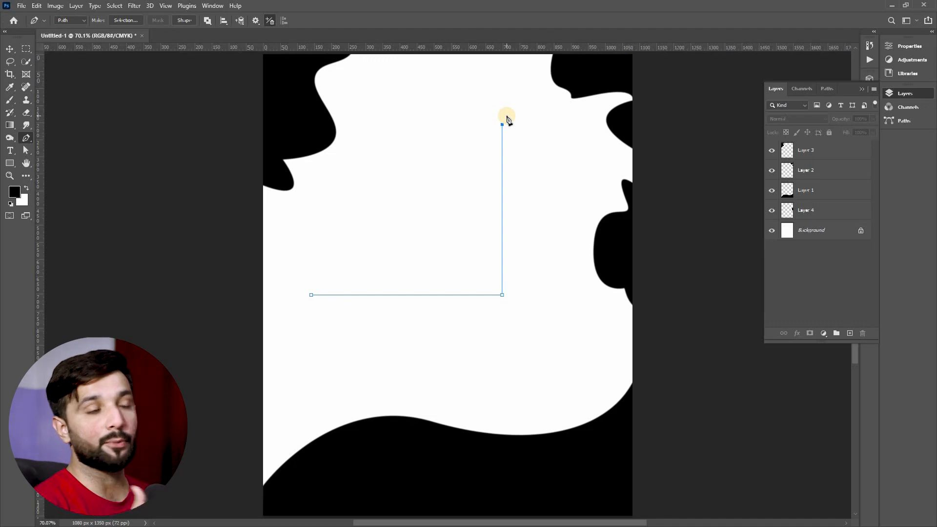
left_click(311, 296)
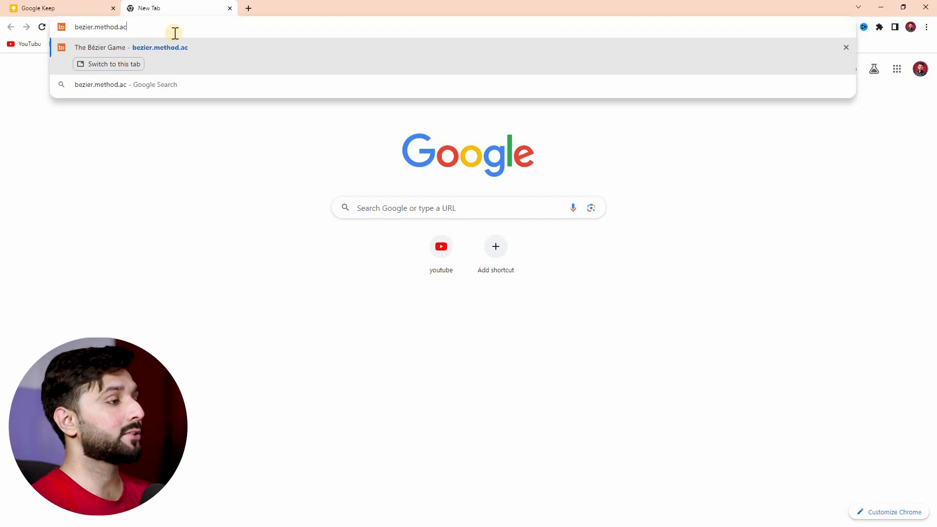
- Switch to Chrome, open bezier.method.ac and trace the first stage's right-angled line through its three nodes
key("Return")
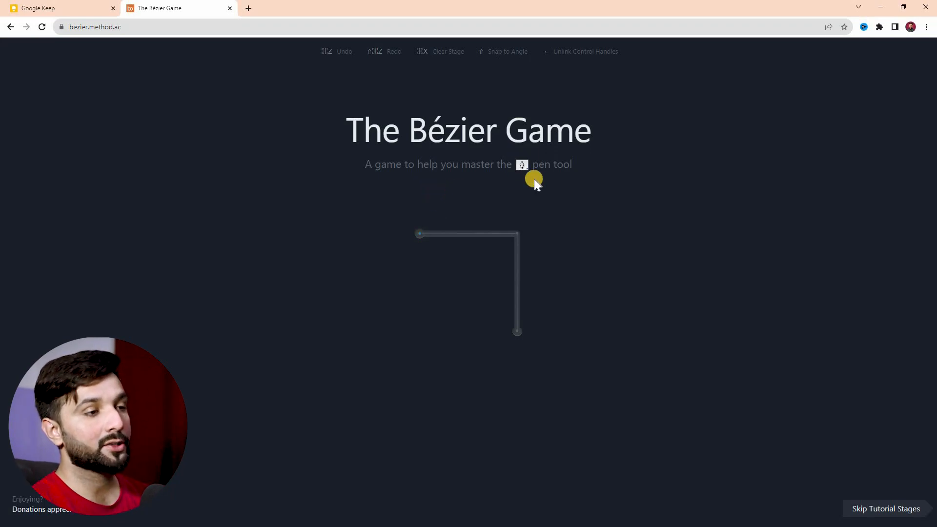
left_click(420, 237)
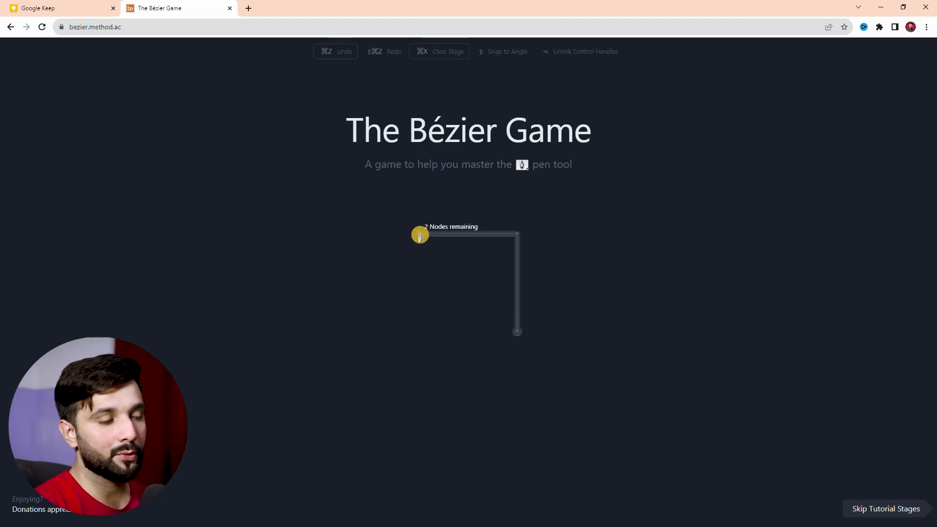
left_click(519, 235)
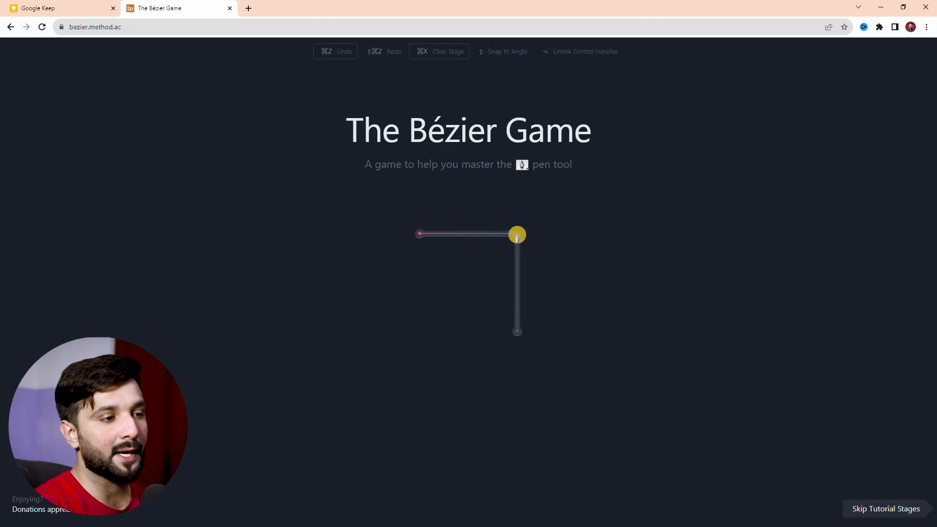
left_click(517, 235)
left_click(517, 330)
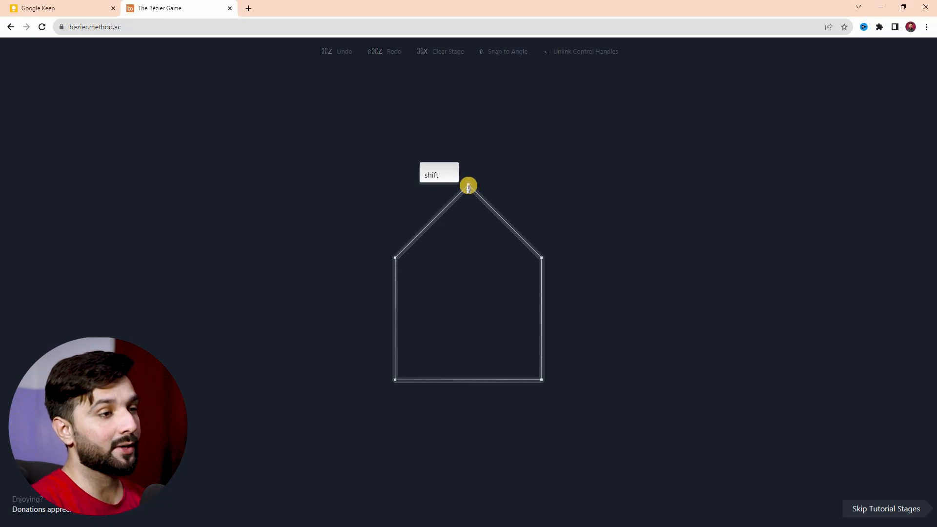
- Trace the house outline with straight segments, starting clockwise from the roof peak and closing the path there
left_click(468, 186)
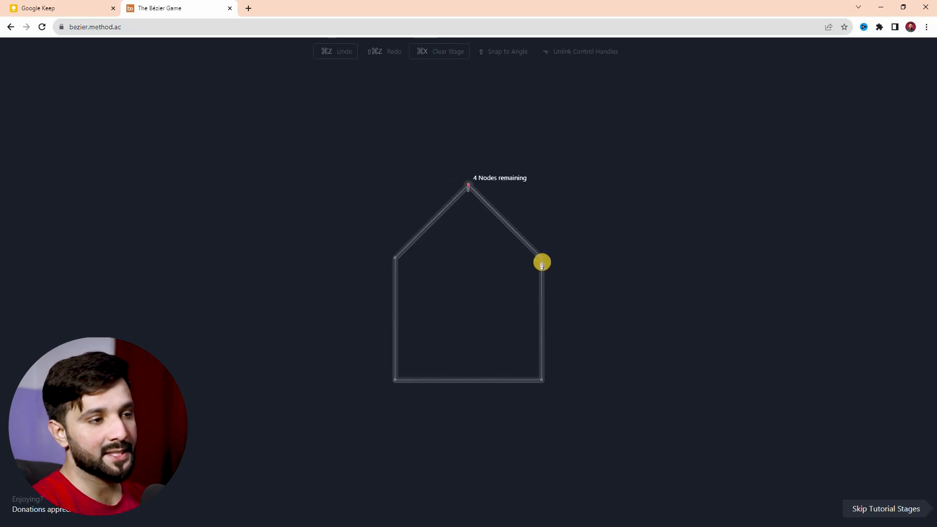
left_click(542, 258)
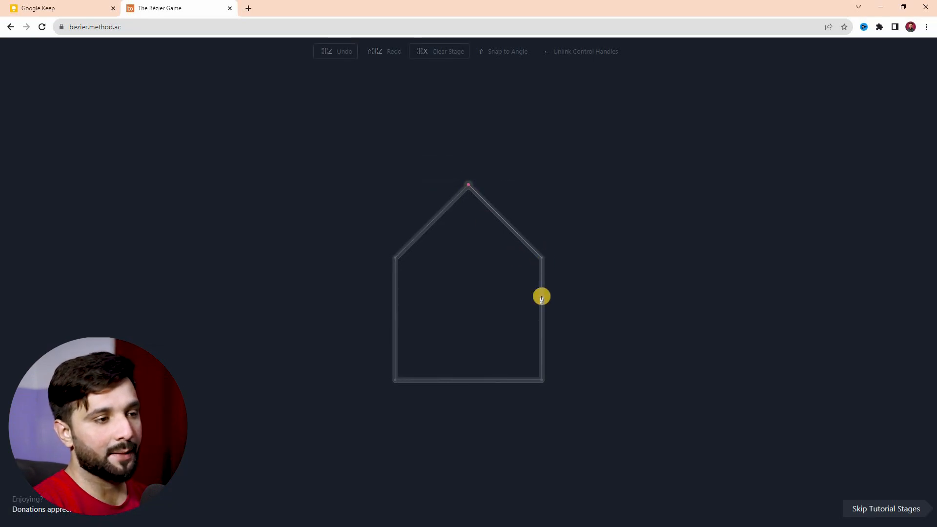
left_click(542, 381)
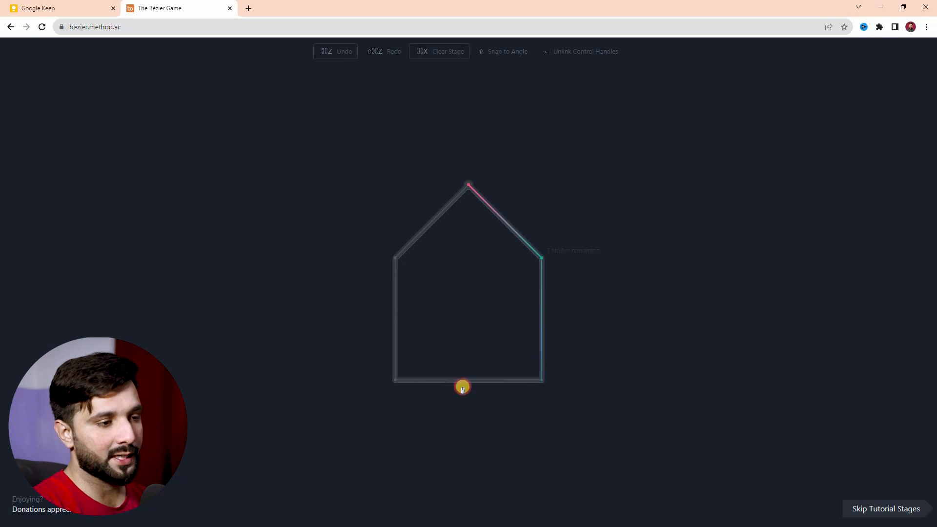
left_click(395, 381)
left_click(396, 258)
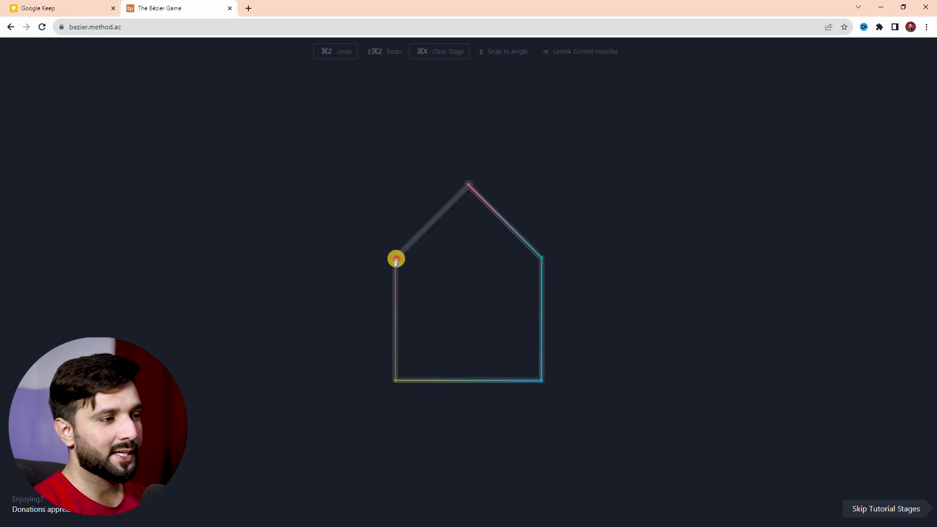
left_click(469, 184)
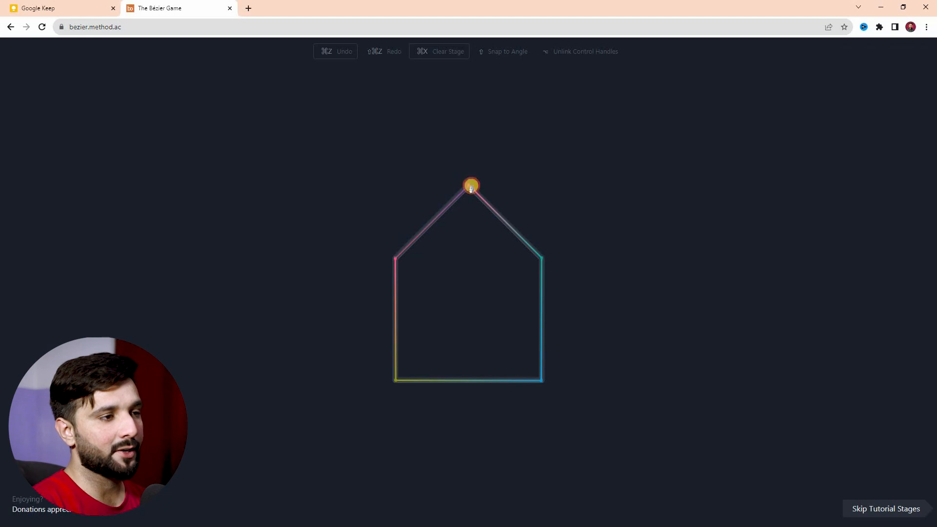